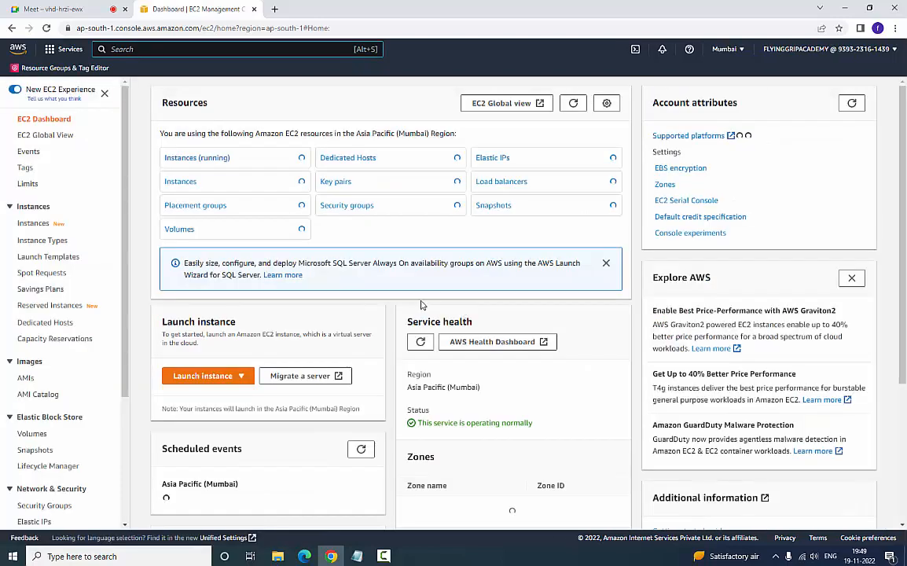
- Start a new EC2 instance named amazonlinux with the Amazon Linux 2 AMI (HVM) - Kernel 5.10, 64-bit (x86)
{"action": "left_click", "coordinate": [189, 380]}
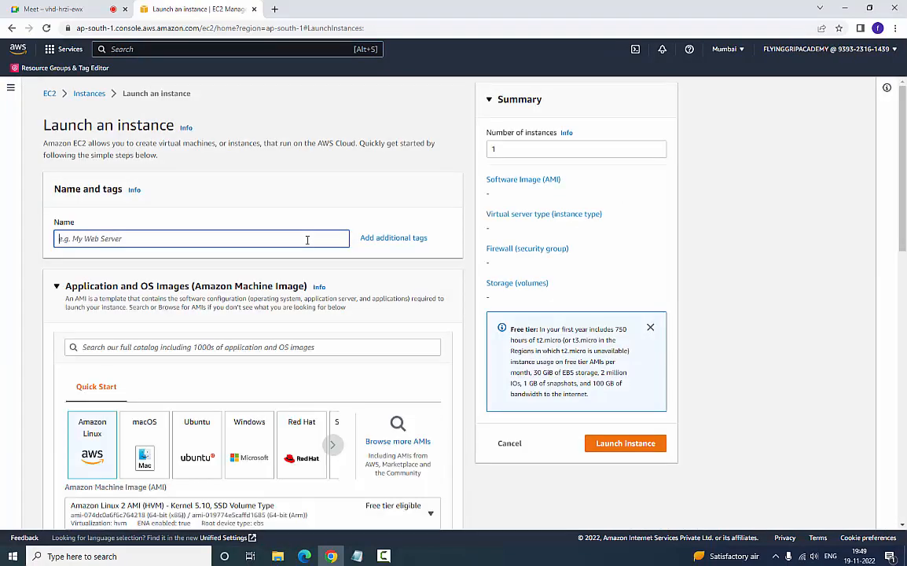
{"action": "type", "text": "amazonlinux"}
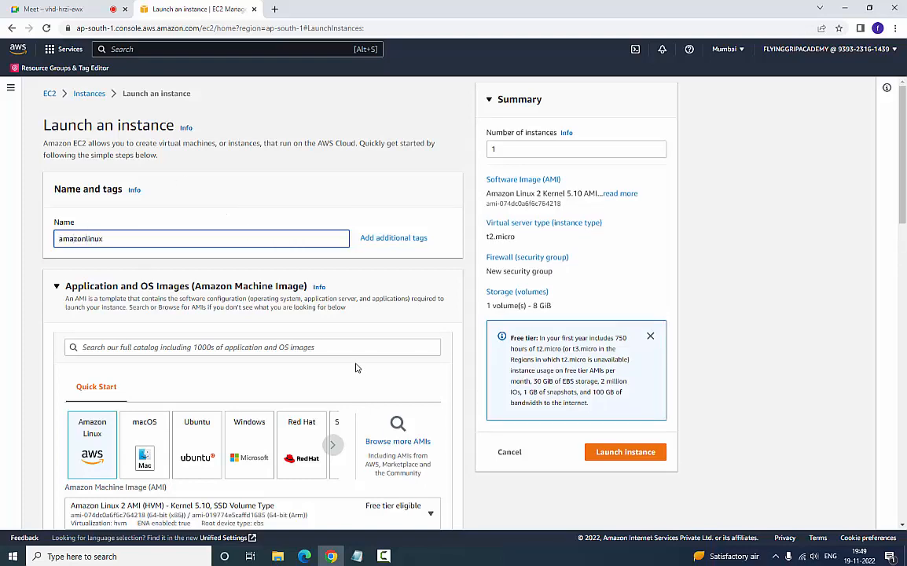
{"action": "left_click", "coordinate": [406, 449]}
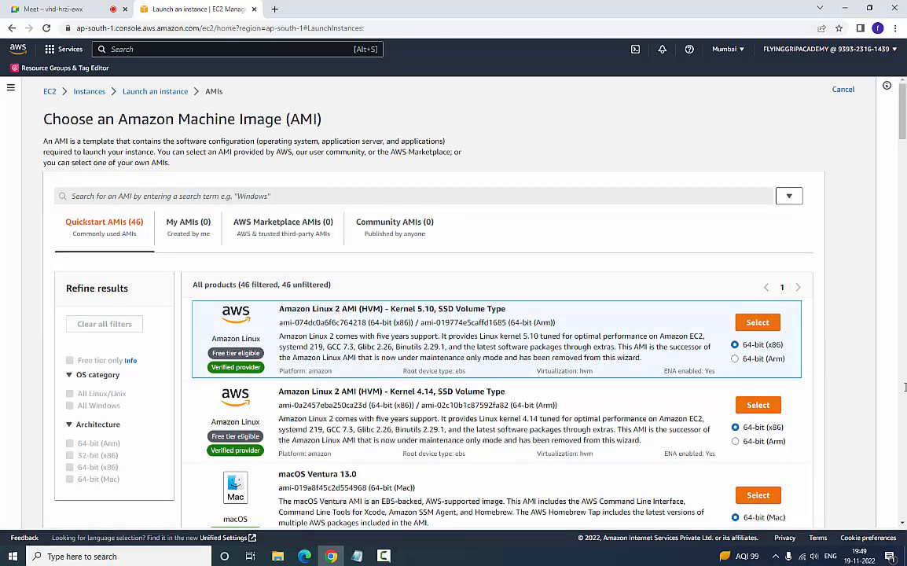
{"action": "scroll", "coordinate": [805, 377], "scroll_direction": "down", "scroll_amount": 1}
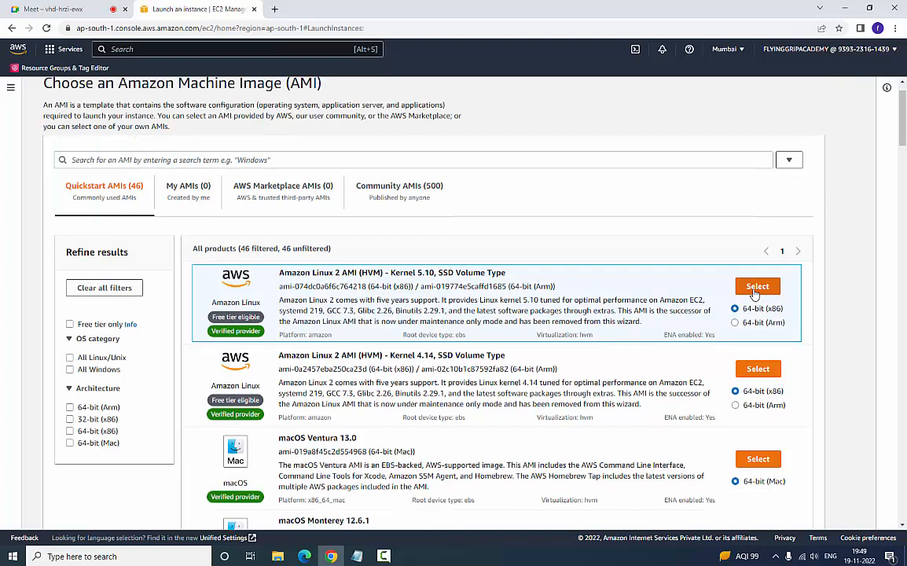
{"action": "left_click", "coordinate": [754, 291]}
- Choose the existing Ubuntu key pair for logging in to the instance
{"action": "scroll", "coordinate": [320, 338], "scroll_direction": "down", "scroll_amount": 3}
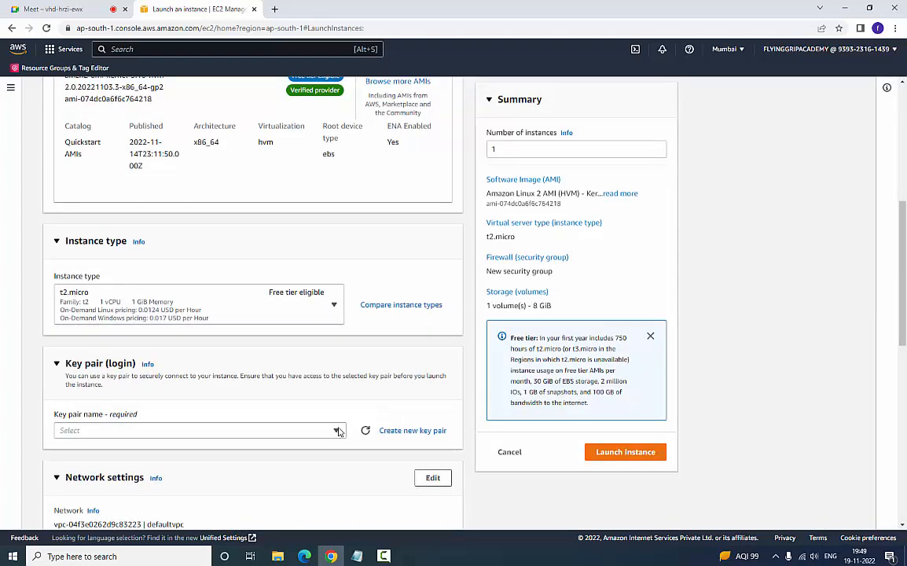
{"action": "left_click", "coordinate": [337, 431]}
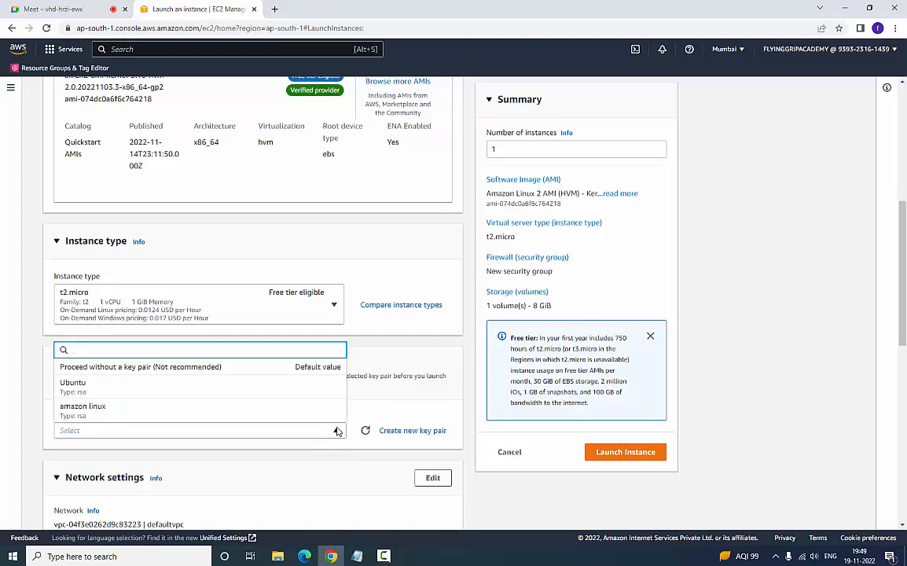
{"action": "left_click", "coordinate": [253, 386]}
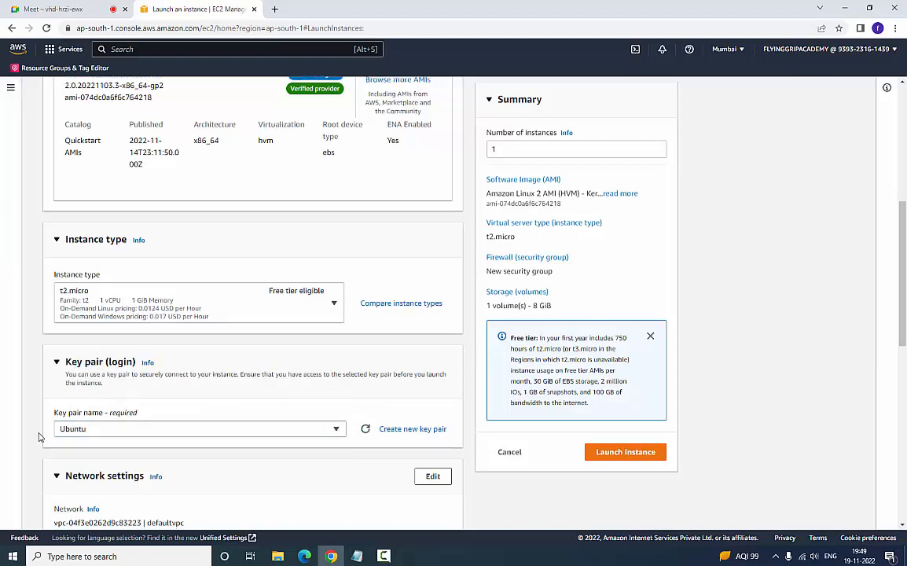
- Assign the existing default security group to the instance and launch it
{"action": "scroll", "coordinate": [38, 437], "scroll_direction": "down", "scroll_amount": 3}
{"action": "scroll", "coordinate": [37, 437], "scroll_direction": "down", "scroll_amount": 1}
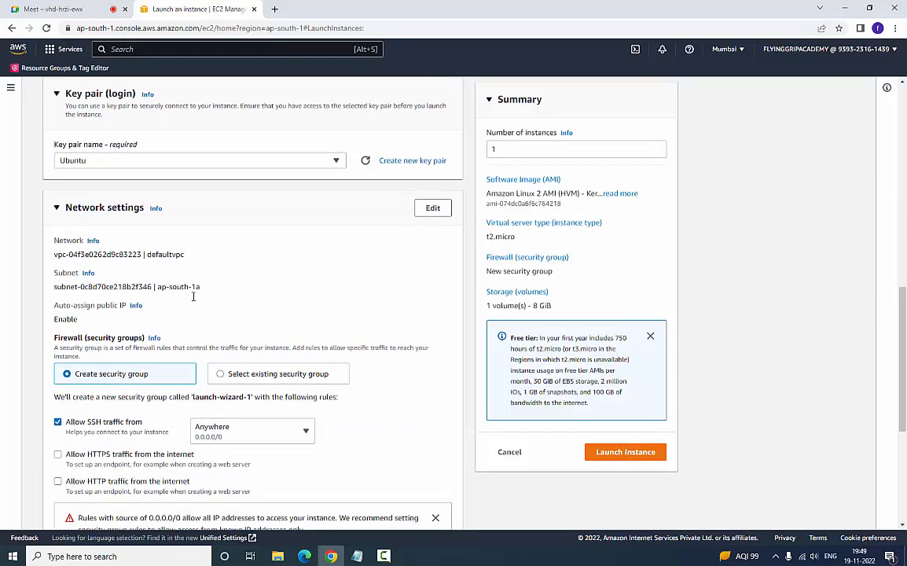
{"action": "left_click", "coordinate": [223, 374]}
{"action": "left_click", "coordinate": [338, 413]}
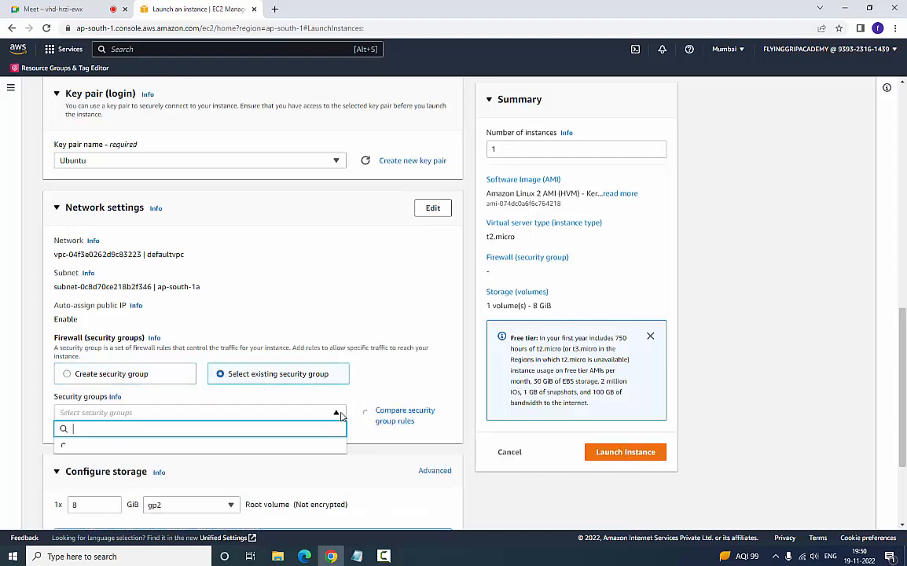
{"action": "left_click", "coordinate": [309, 446]}
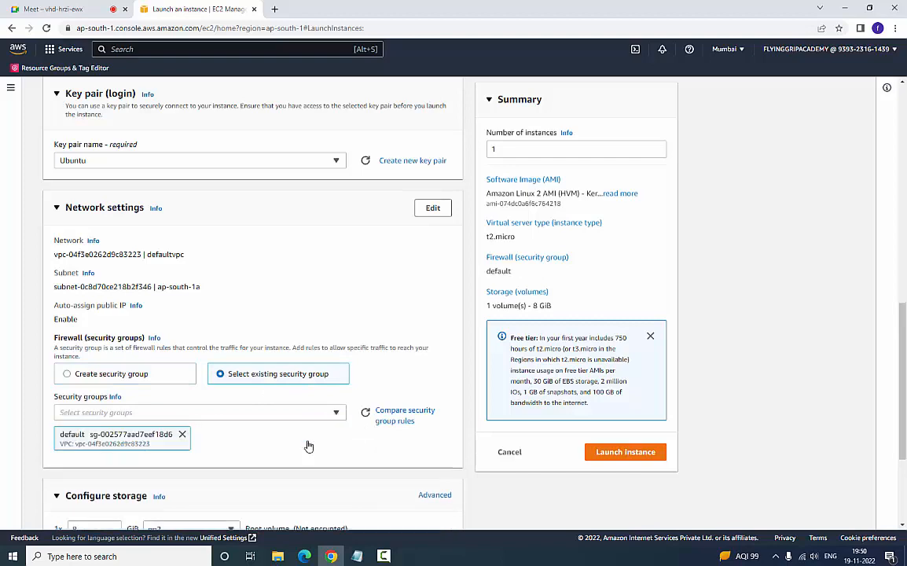
{"action": "scroll", "coordinate": [320, 476], "scroll_direction": "down", "scroll_amount": 2}
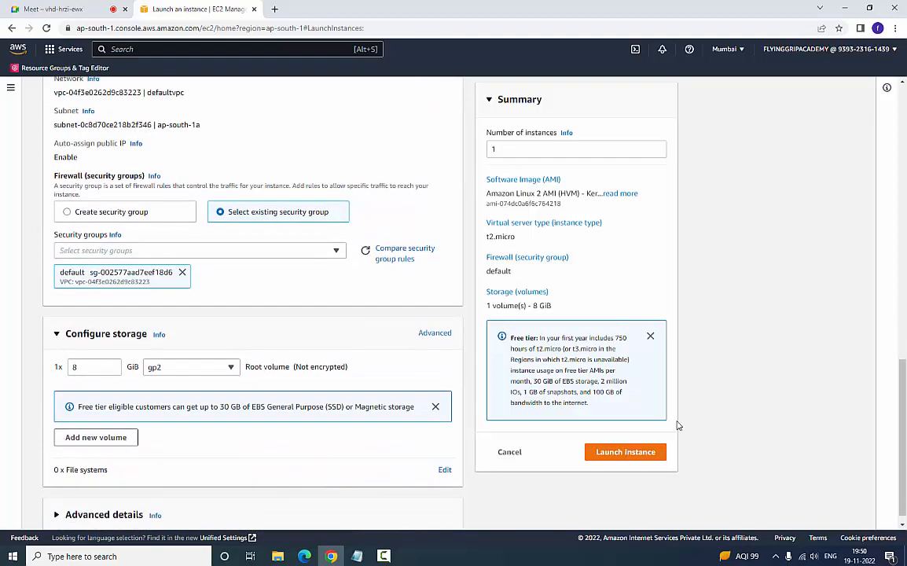
{"action": "left_click", "coordinate": [640, 453]}
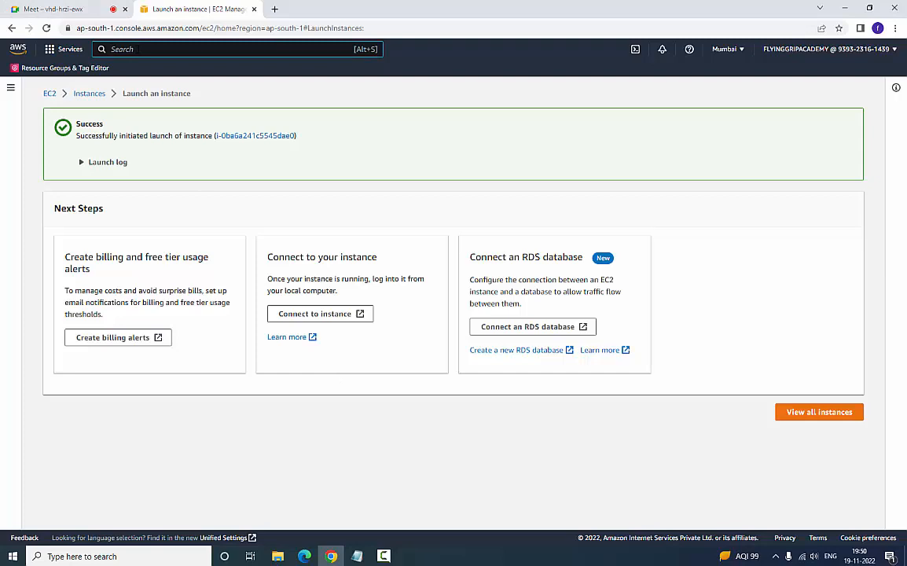
- Start creating an IAM role for an AWS service with the Lambda use case and continue to its permissions
{"action": "left_click", "coordinate": [138, 49]}
{"action": "type", "text": "iam"}
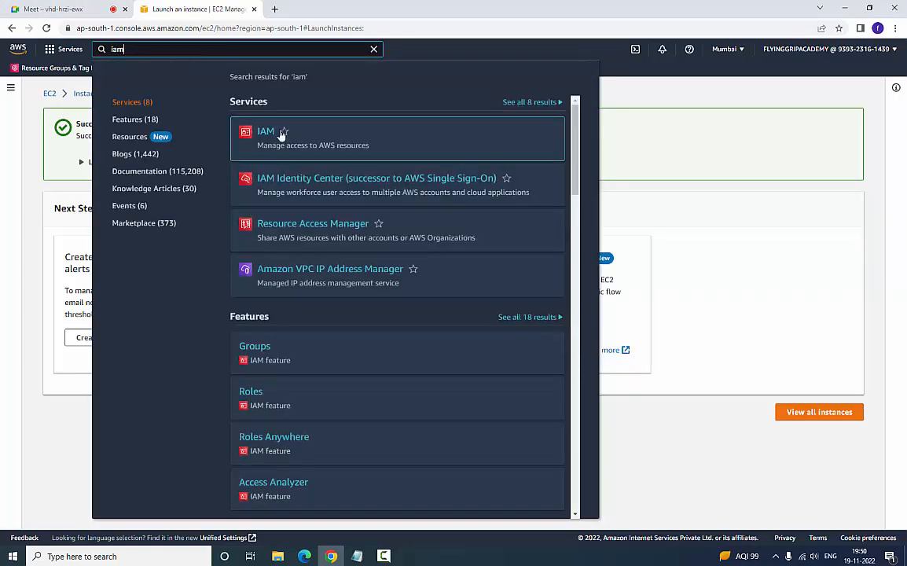
{"action": "left_click", "coordinate": [260, 135]}
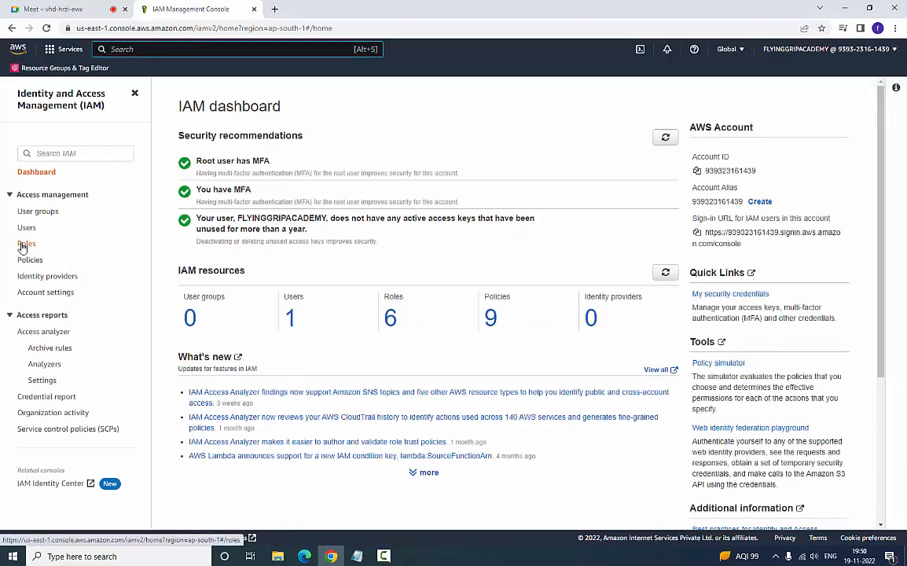
{"action": "left_click", "coordinate": [25, 244]}
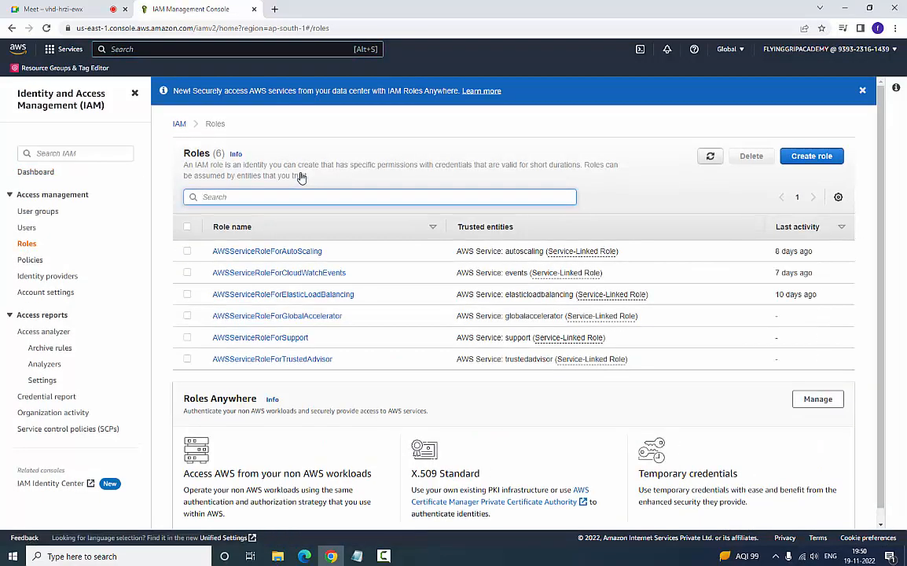
{"action": "left_click", "coordinate": [826, 162]}
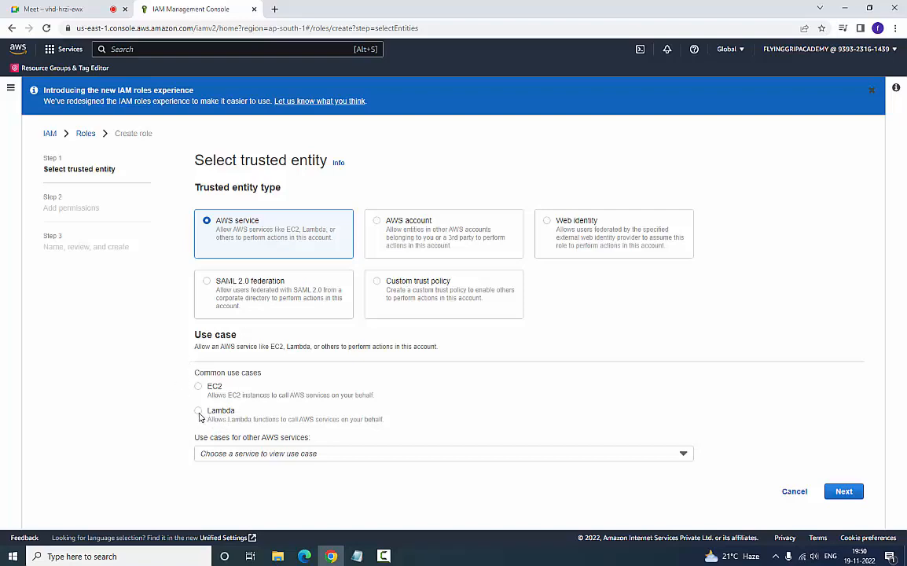
{"action": "left_click", "coordinate": [410, 422]}
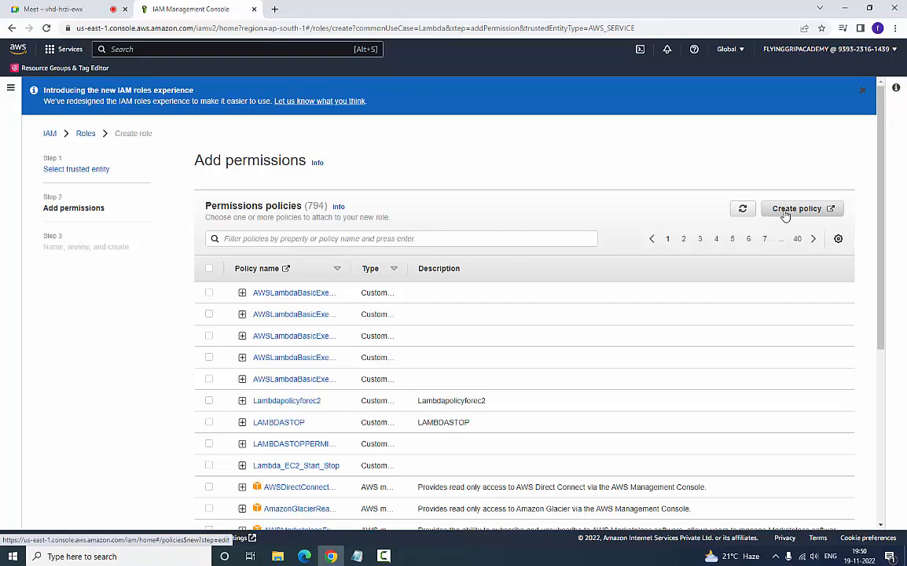
- Start a new JSON permissions policy and replace its default code with the policy block from the Notepad file "lambda and policy"
{"action": "left_click", "coordinate": [795, 209]}
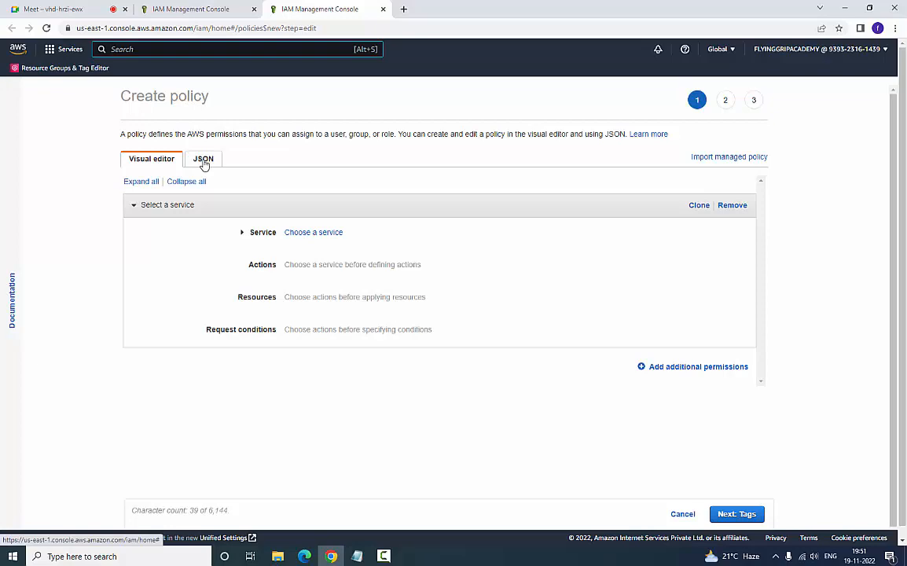
{"action": "left_click", "coordinate": [203, 161]}
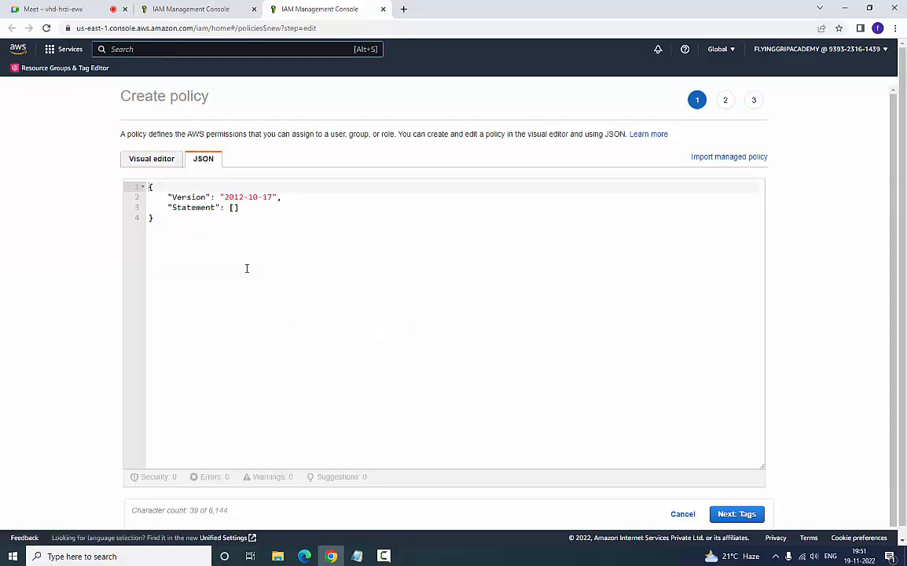
{"action": "left_click", "coordinate": [358, 554]}
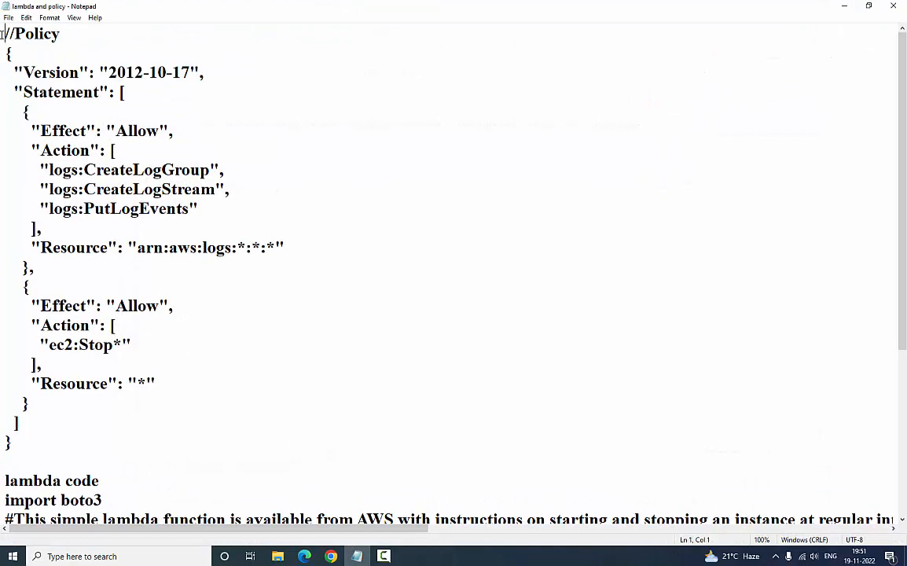
{"action": "left_click_drag", "start_coordinate": [5, 33], "coordinate": [67, 446]}
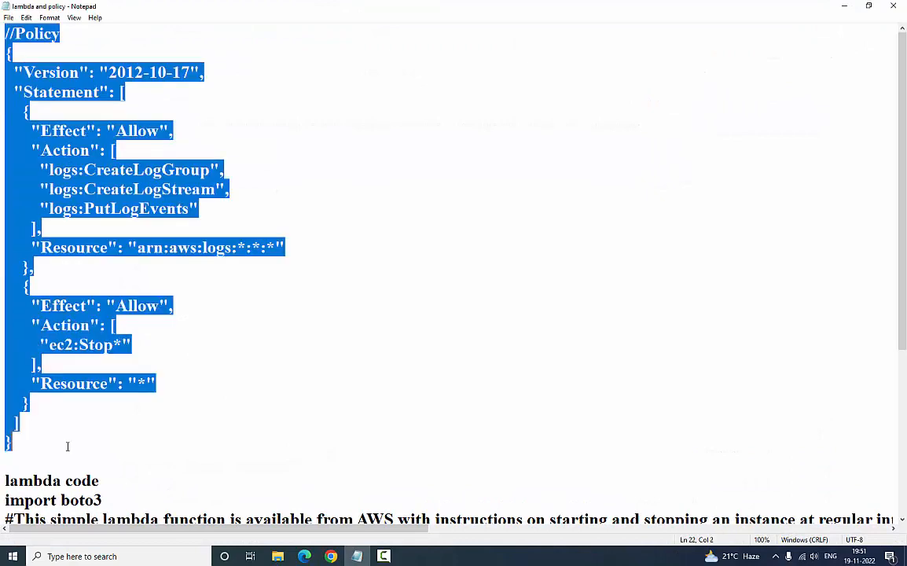
{"action": "right_click", "coordinate": [98, 209]}
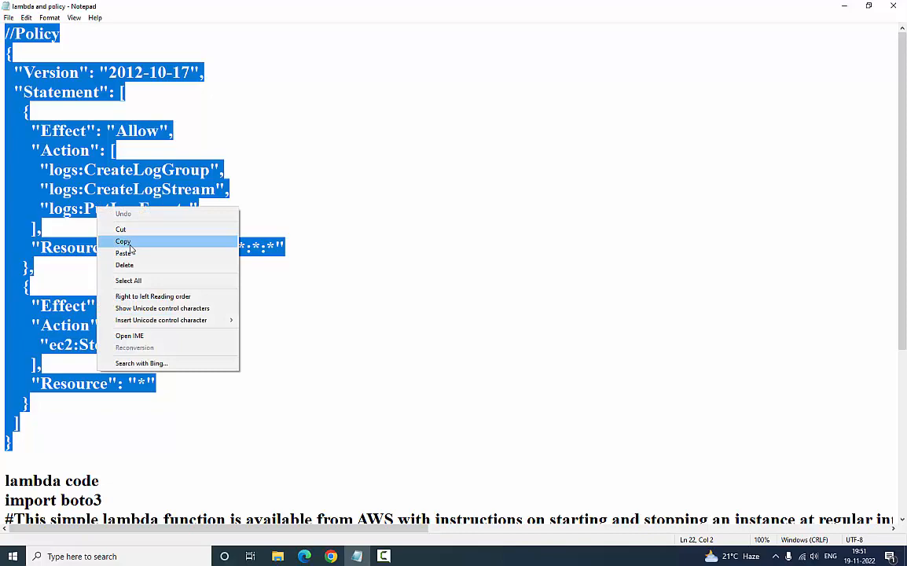
{"action": "left_click", "coordinate": [129, 246]}
{"action": "key", "text": "alt+Tab"}
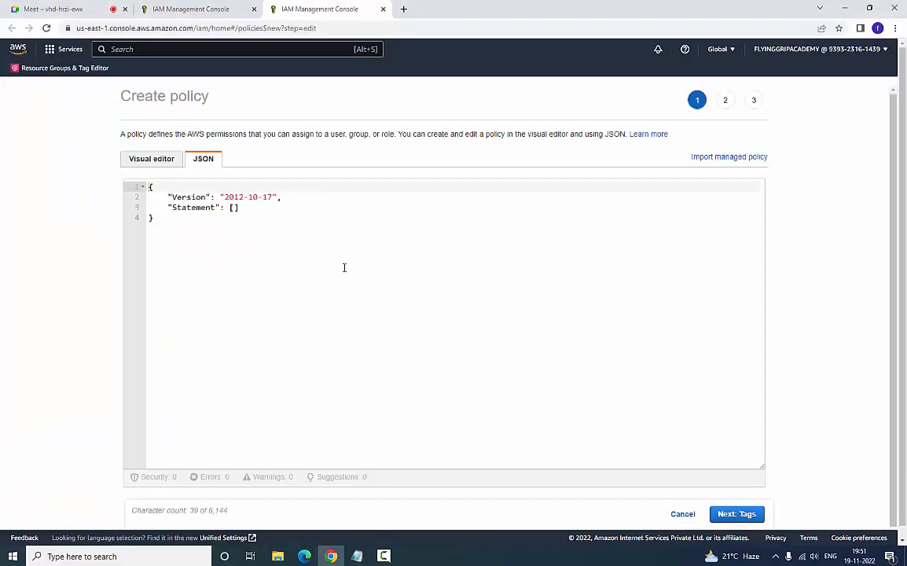
{"action": "key", "text": "ctrl+a"}
{"action": "key", "text": "ctrl+v"}
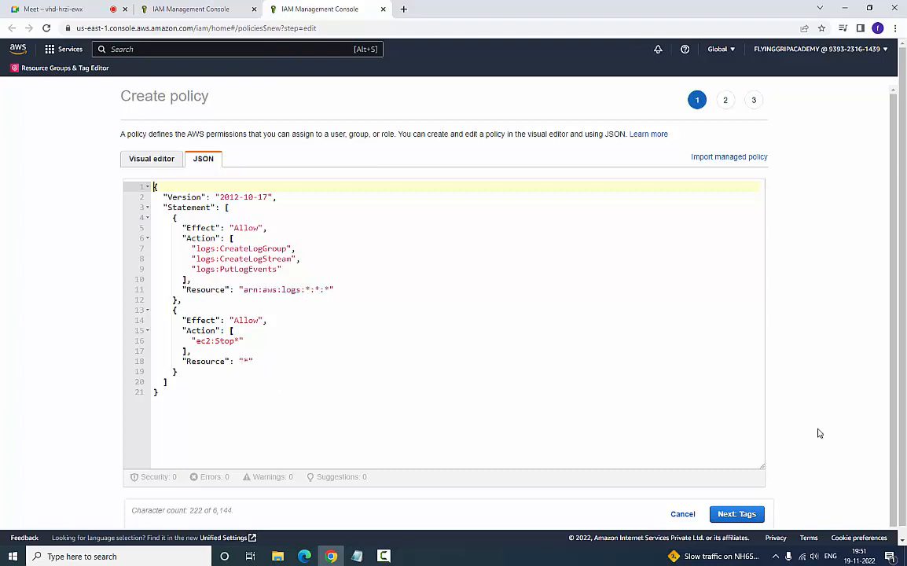
- Name the policy LAMBDAEC2STOPPOLICY without tags, copy that name, and create the policy
{"action": "left_click", "coordinate": [737, 514]}
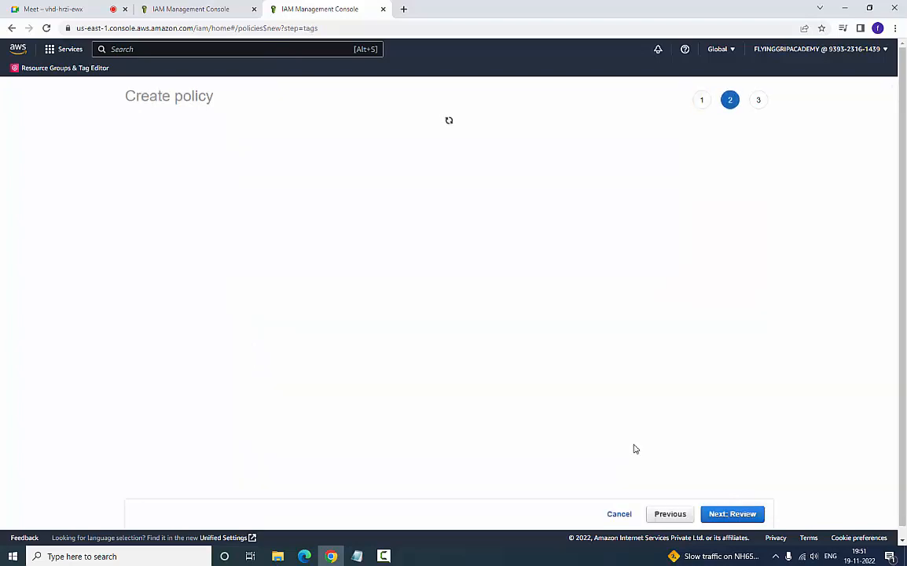
{"action": "left_click", "coordinate": [747, 515]}
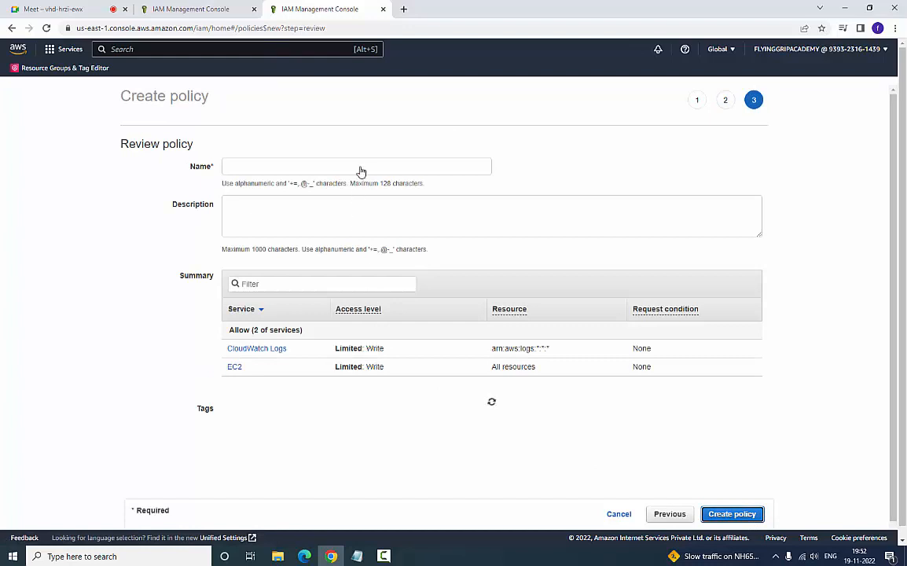
{"action": "left_click", "coordinate": [360, 168]}
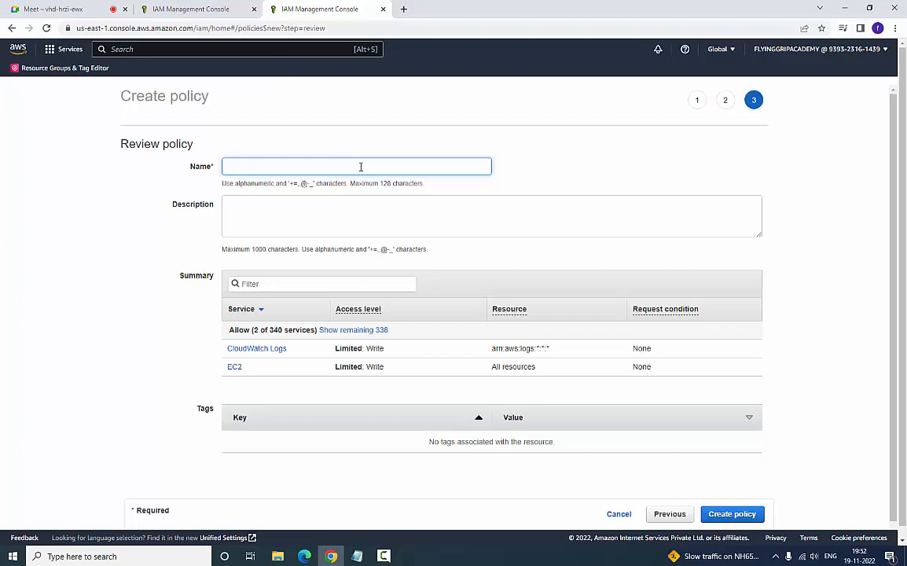
{"action": "type", "text": "LAMBDAEC2STOP"}
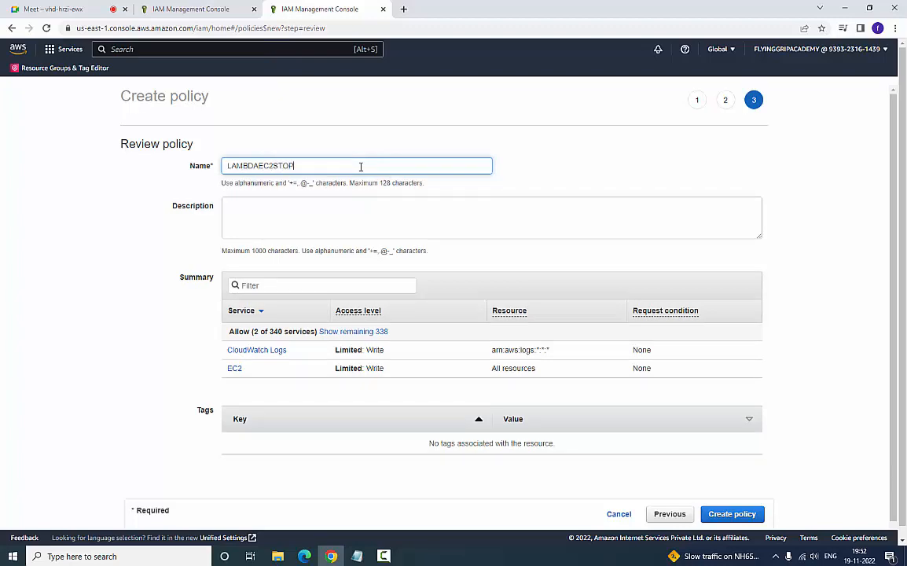
{"action": "type", "text": "POLICY"}
{"action": "double_click", "coordinate": [234, 165]}
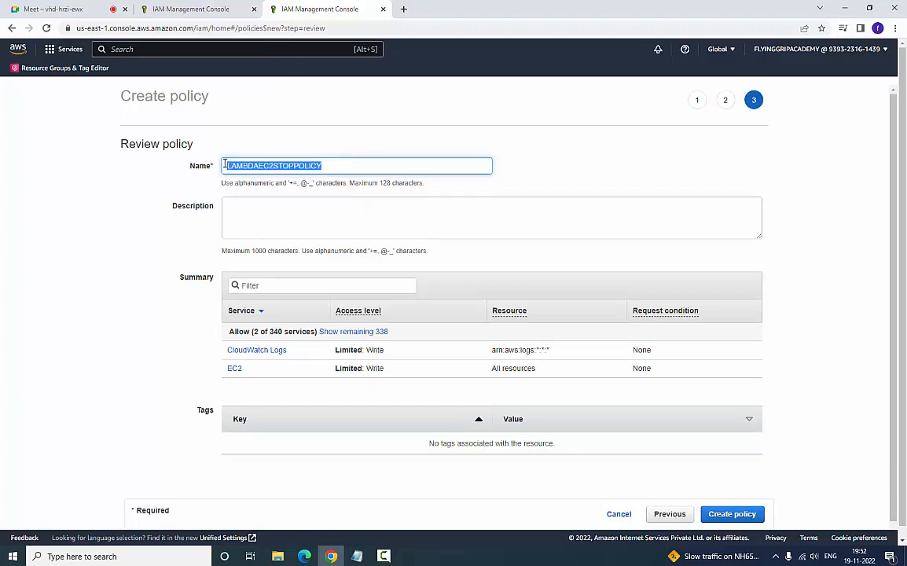
{"action": "right_click", "coordinate": [243, 167]}
{"action": "left_click", "coordinate": [256, 206]}
{"action": "left_click", "coordinate": [753, 513]}
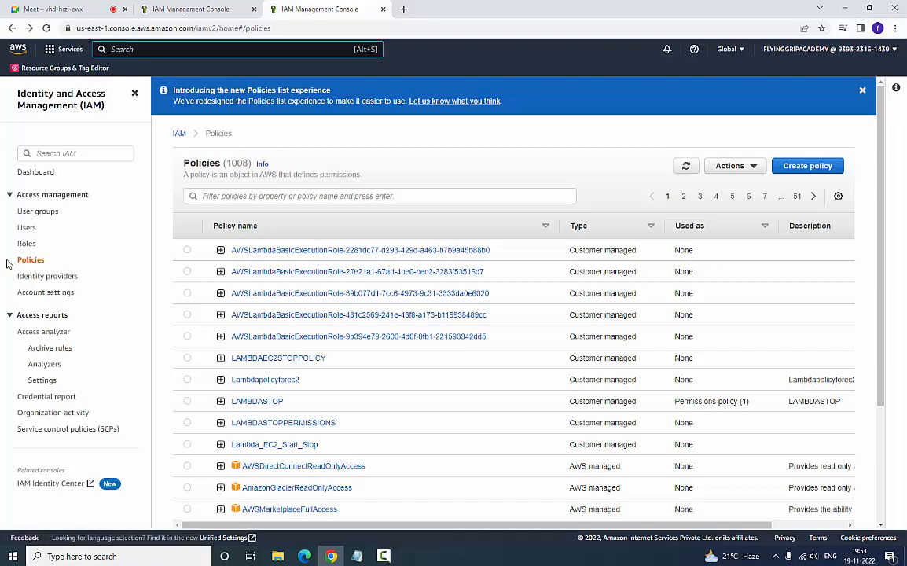
- Start a new IAM role for an AWS service with the Lambda use case and proceed to adding permissions
{"action": "left_click", "coordinate": [30, 248]}
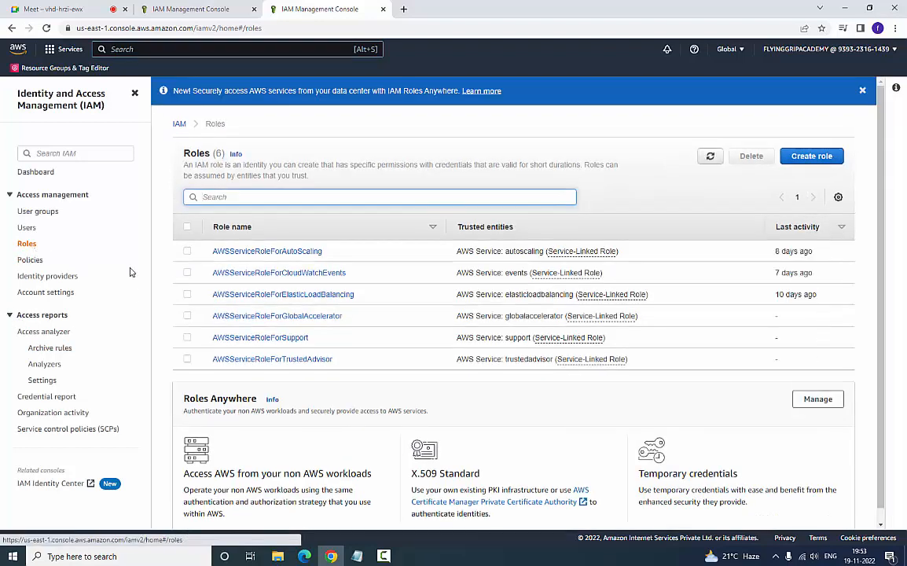
{"action": "left_click", "coordinate": [811, 156]}
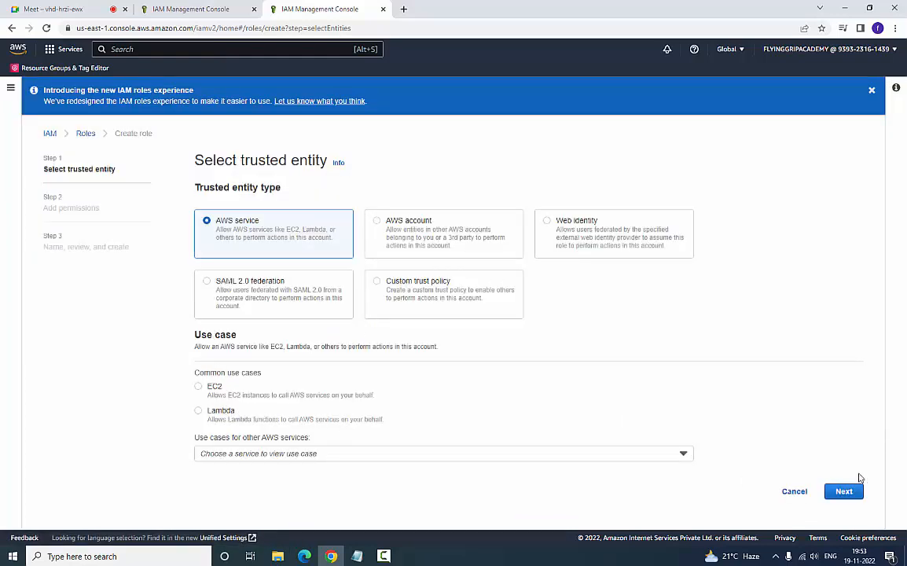
{"action": "left_click", "coordinate": [200, 410]}
{"action": "left_click", "coordinate": [851, 494]}
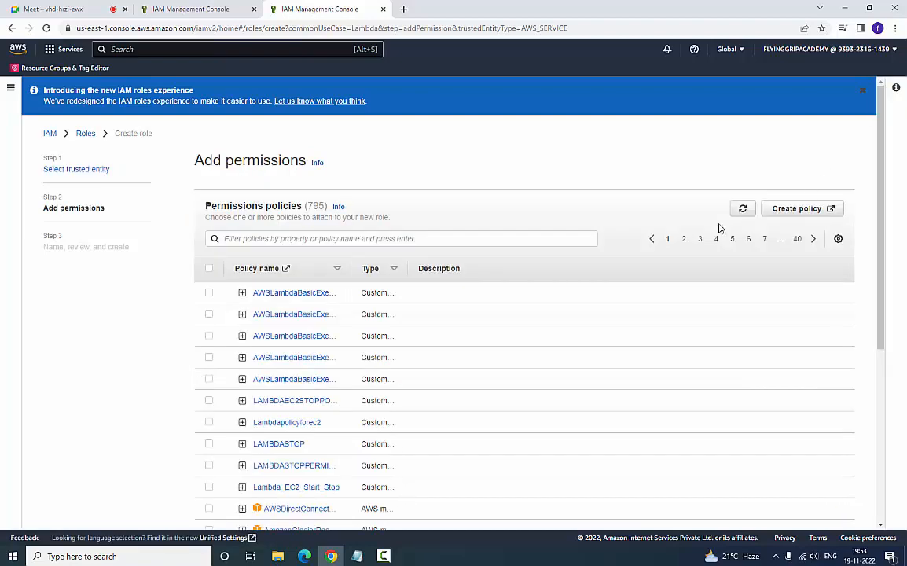
- Filter the permissions policies for LAMBDAEC2STOPPOLICY, attach that policy to the role, and continue to the review stage
{"action": "right_click", "coordinate": [272, 241]}
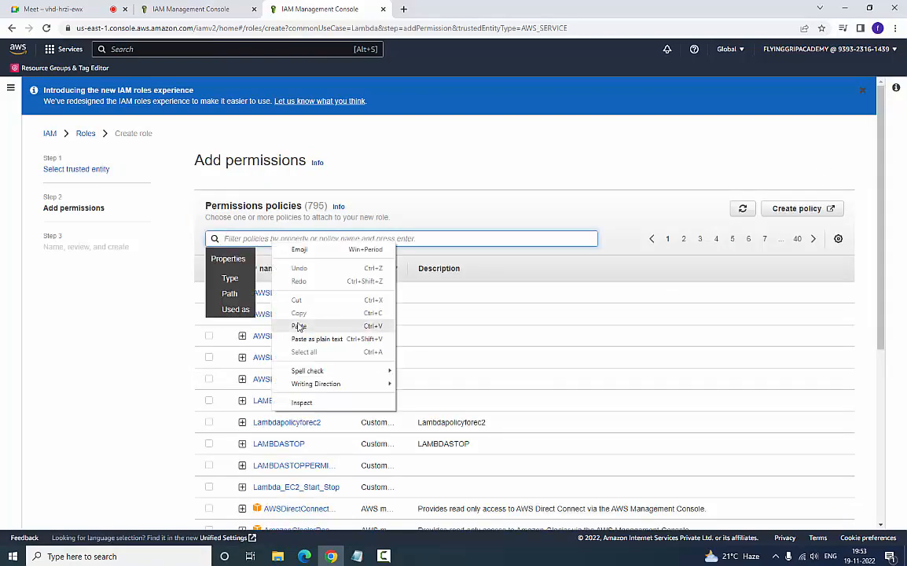
{"action": "left_click", "coordinate": [298, 325]}
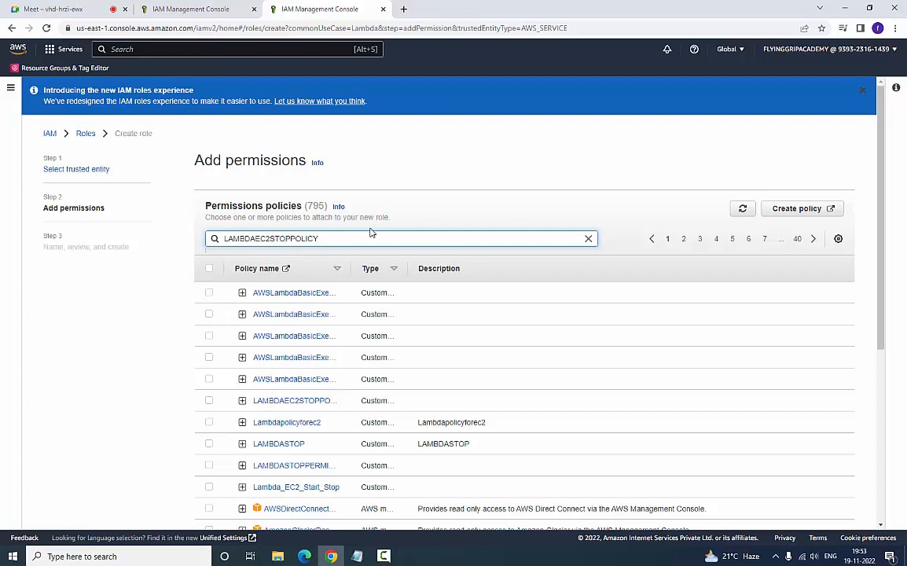
{"action": "key", "text": "Return"}
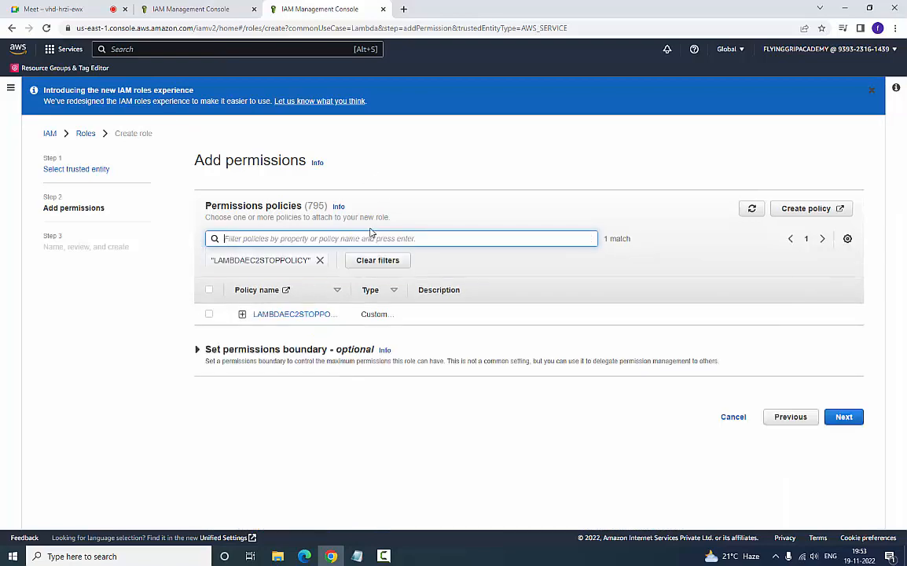
{"action": "left_click", "coordinate": [209, 315]}
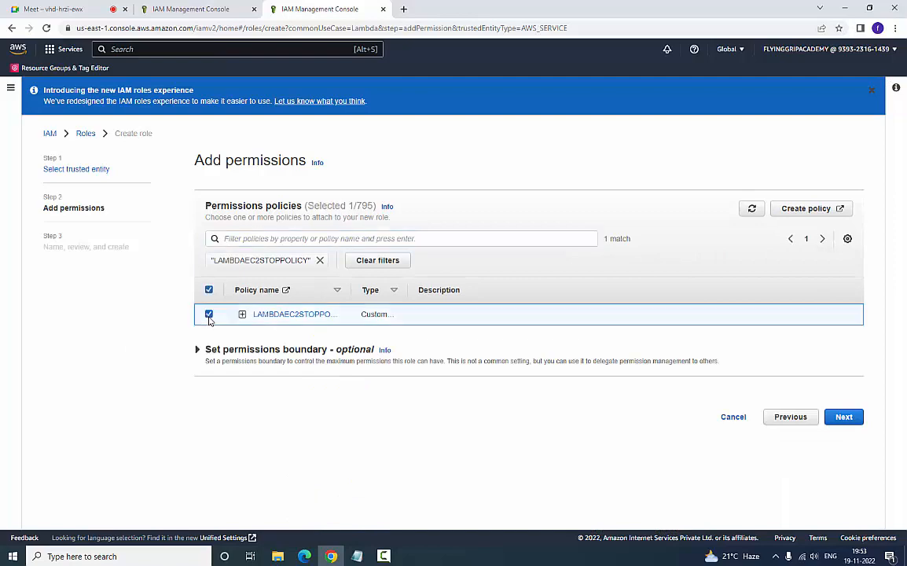
{"action": "left_click", "coordinate": [857, 417]}
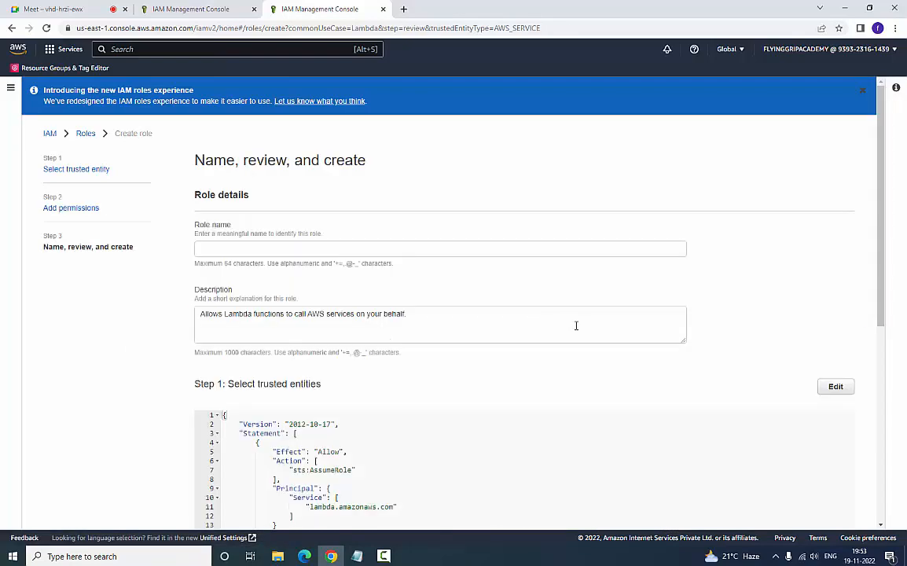
- Name the role LAMBDAEC2STOPFunction, keep the default description without tags, and create the role
{"action": "left_click", "coordinate": [405, 247]}
{"action": "right_click", "coordinate": [405, 247]}
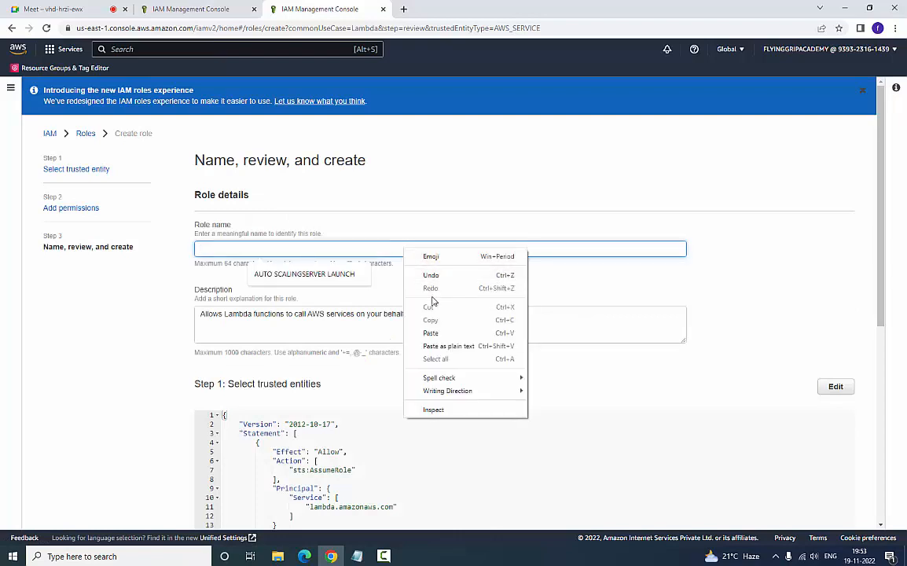
{"action": "left_click", "coordinate": [429, 280]}
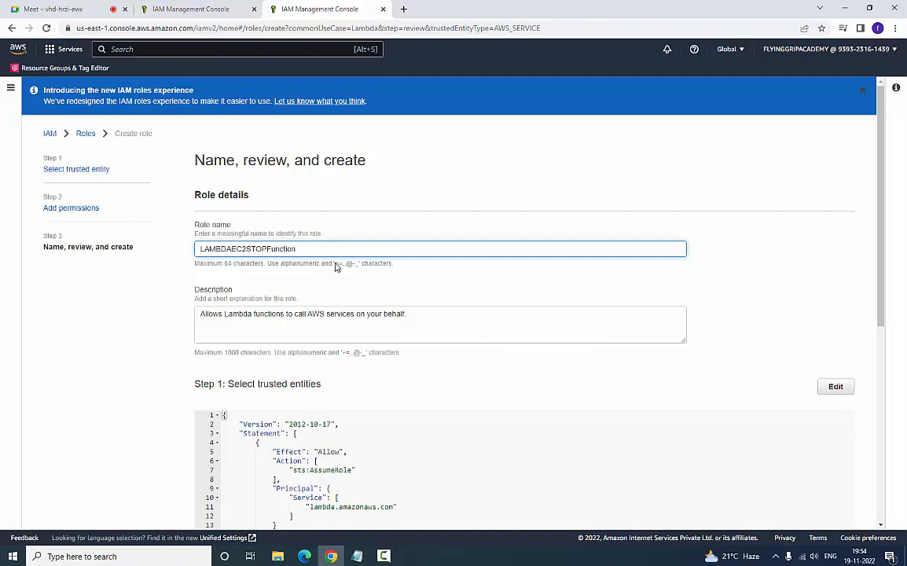
{"action": "scroll", "coordinate": [486, 324], "scroll_direction": "down", "scroll_amount": 2}
{"action": "scroll", "coordinate": [602, 406], "scroll_direction": "down", "scroll_amount": 4}
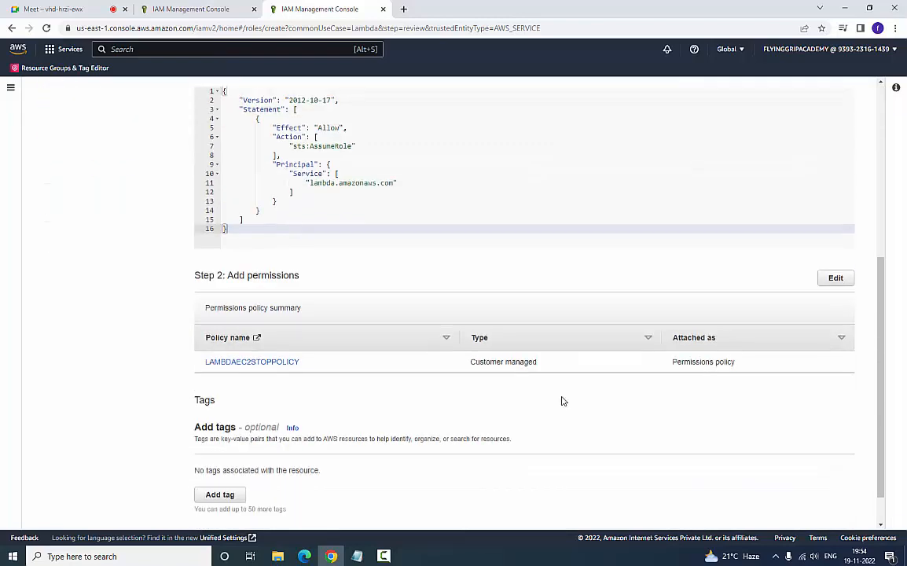
{"action": "scroll", "coordinate": [684, 412], "scroll_direction": "down", "scroll_amount": 1}
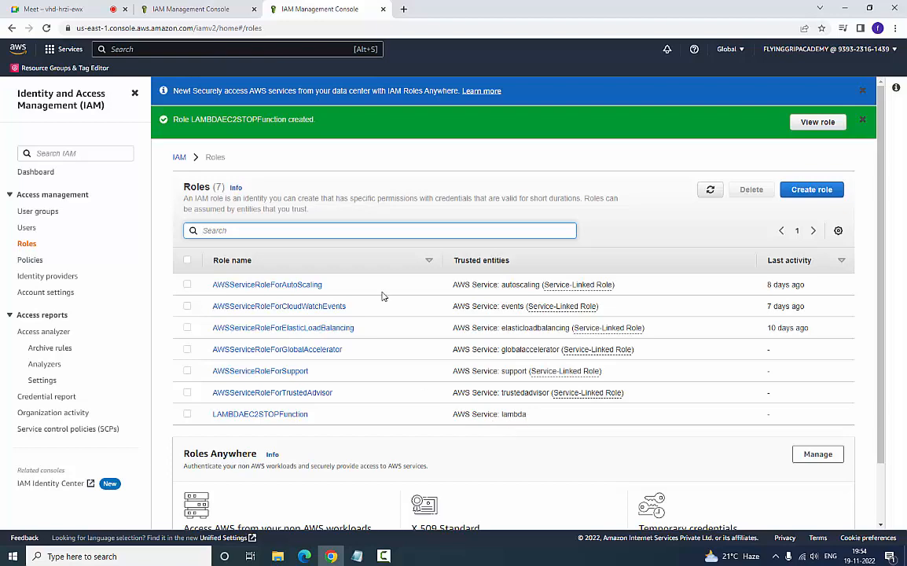
- Search the AWS services for lambda and open the Lambda console
{"action": "key", "text": "alt+s"}
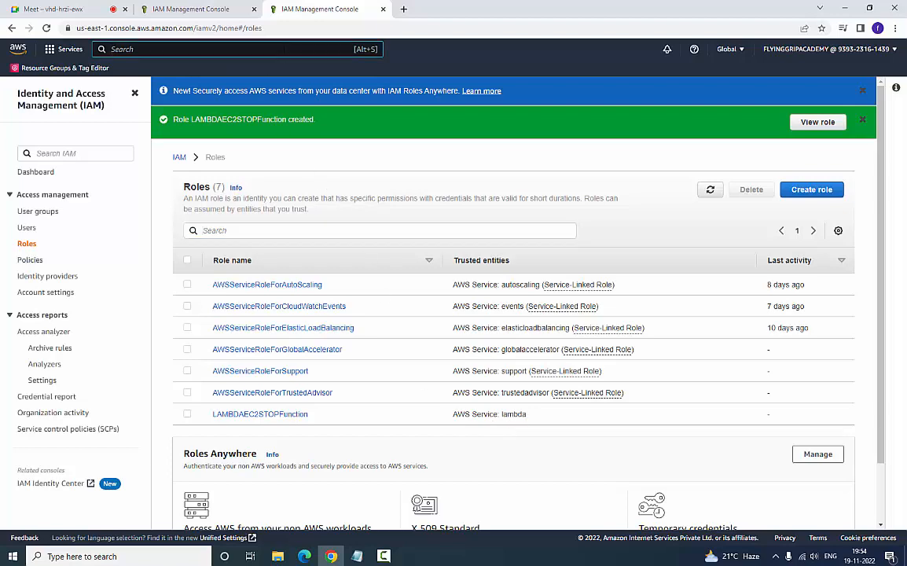
{"action": "type", "text": "c"}
{"action": "key", "text": "BackSpace"}
{"action": "type", "text": "lambda"}
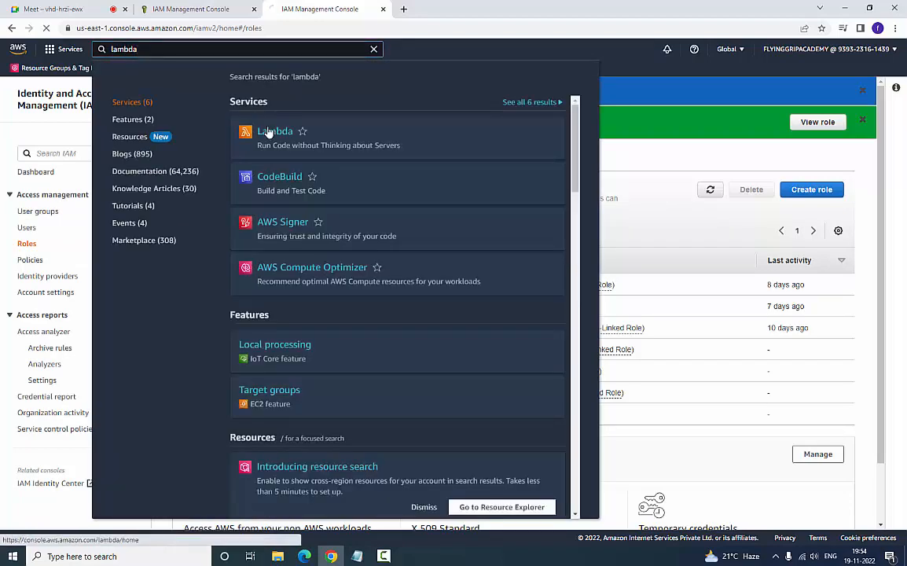
{"action": "left_click", "coordinate": [269, 132]}
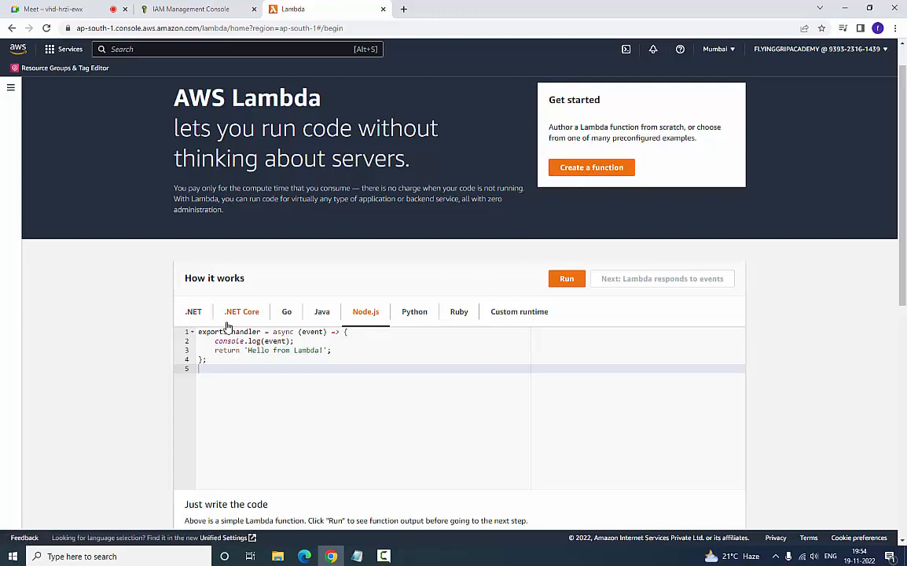
- Look through the sample function code for .NET, .NET Core, Go, Java, Node.js, Python and Ruby
{"action": "left_click", "coordinate": [202, 313]}
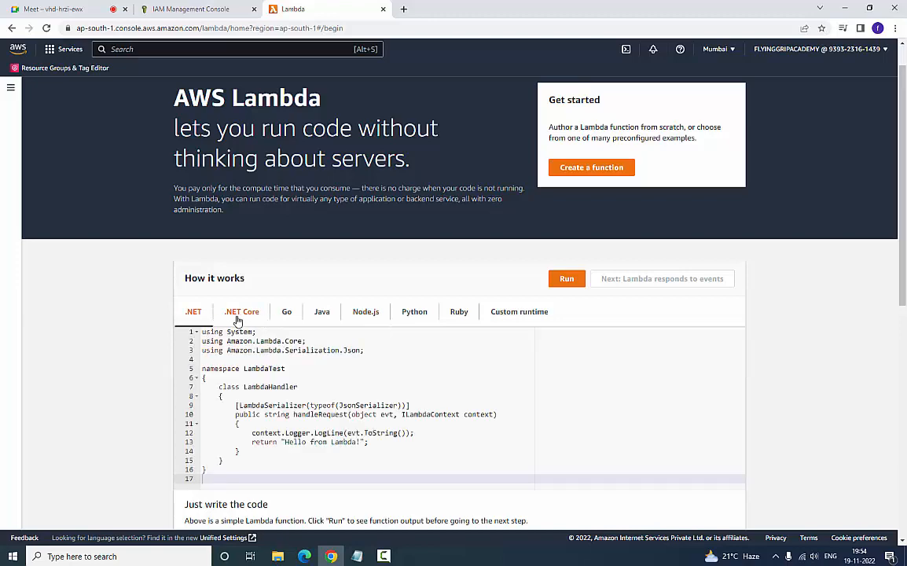
{"action": "left_click", "coordinate": [238, 318]}
{"action": "left_click", "coordinate": [288, 316]}
{"action": "left_click", "coordinate": [324, 318]}
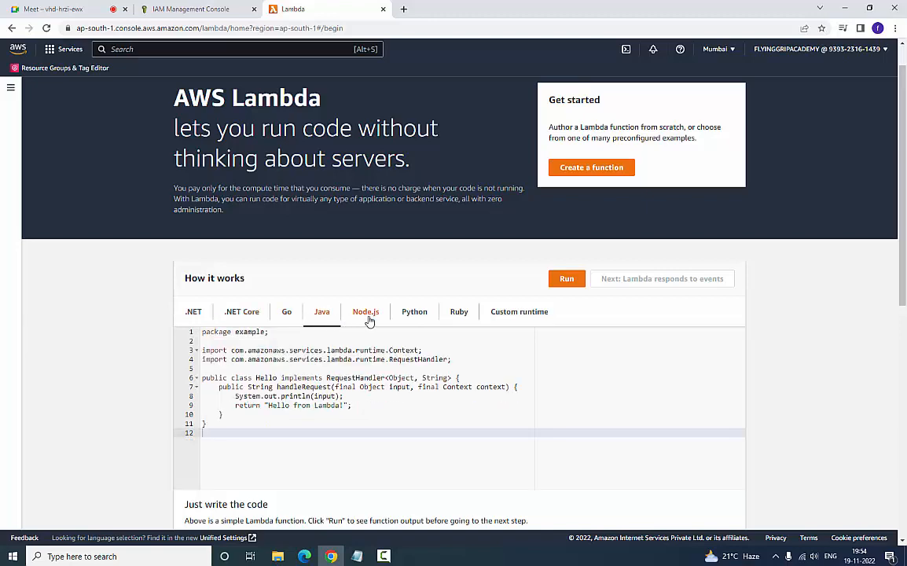
{"action": "left_click", "coordinate": [367, 317]}
{"action": "left_click", "coordinate": [410, 317]}
{"action": "left_click", "coordinate": [462, 317]}
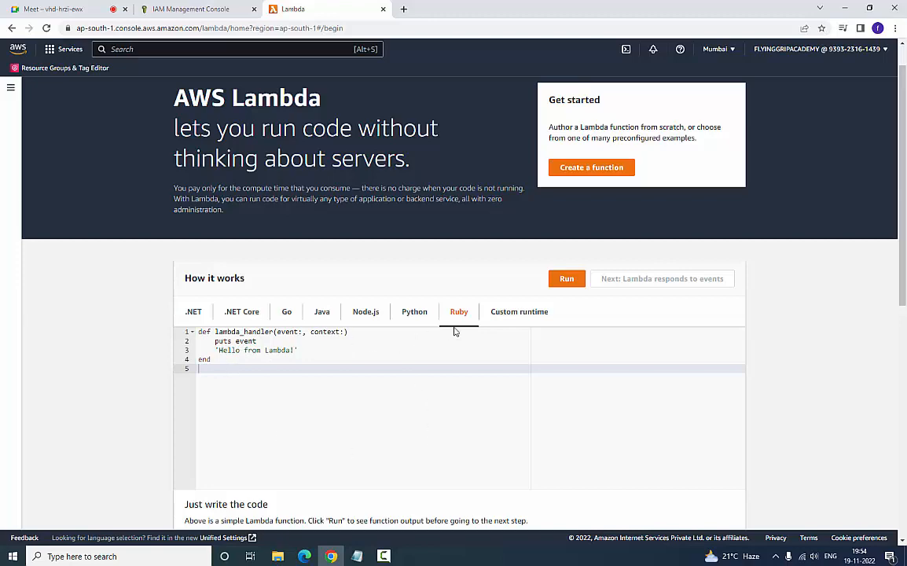
- Run the Python sample that returns 'Hello from Lambda!' and start creating a new Lambda function
{"action": "left_click", "coordinate": [412, 318]}
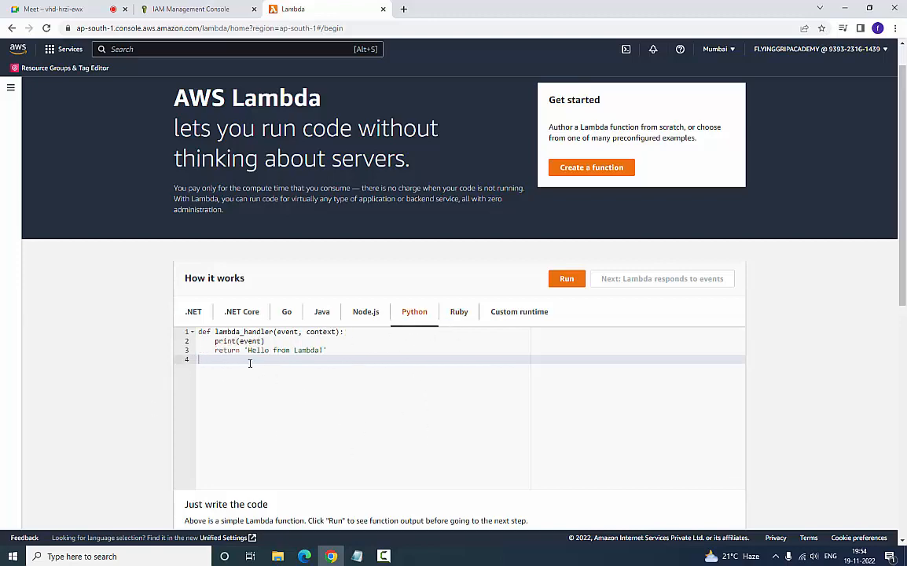
{"action": "left_click_drag", "start_coordinate": [247, 351], "coordinate": [317, 351]}
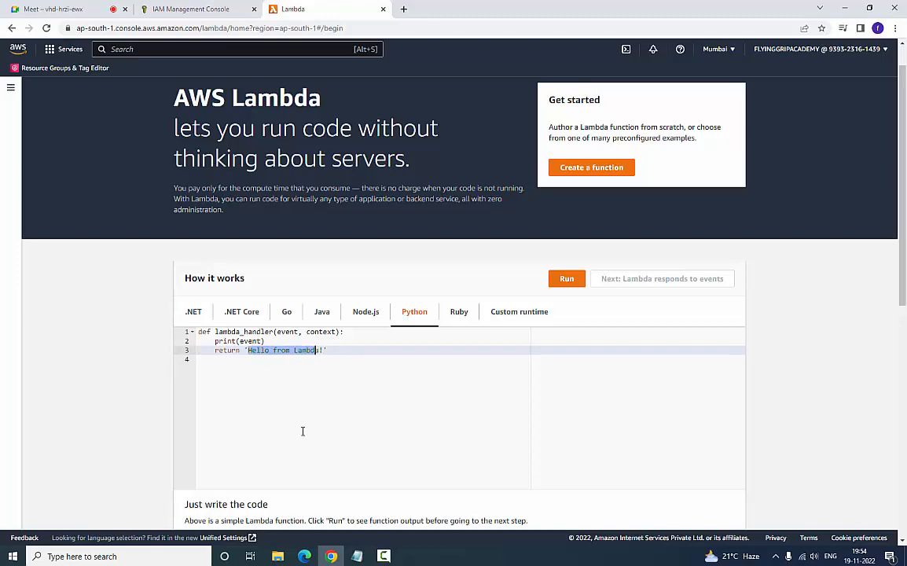
{"action": "left_click", "coordinate": [566, 279]}
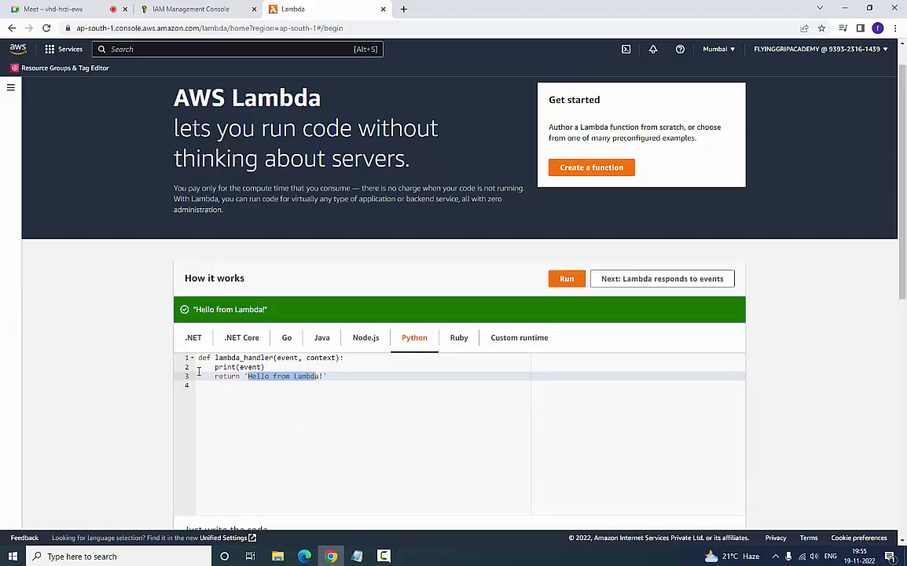
{"action": "scroll", "coordinate": [254, 418], "scroll_direction": "down", "scroll_amount": 3}
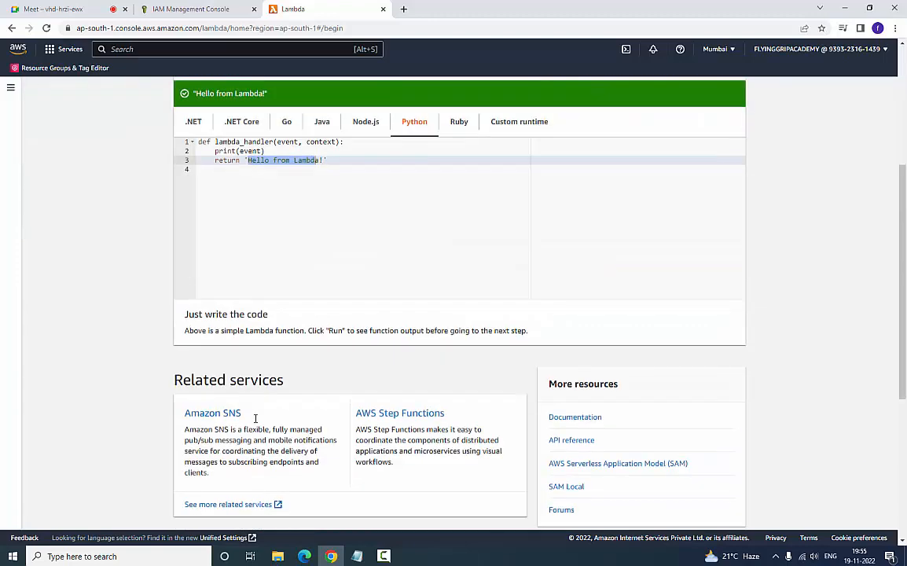
{"action": "scroll", "coordinate": [168, 172], "scroll_direction": "up", "scroll_amount": 2}
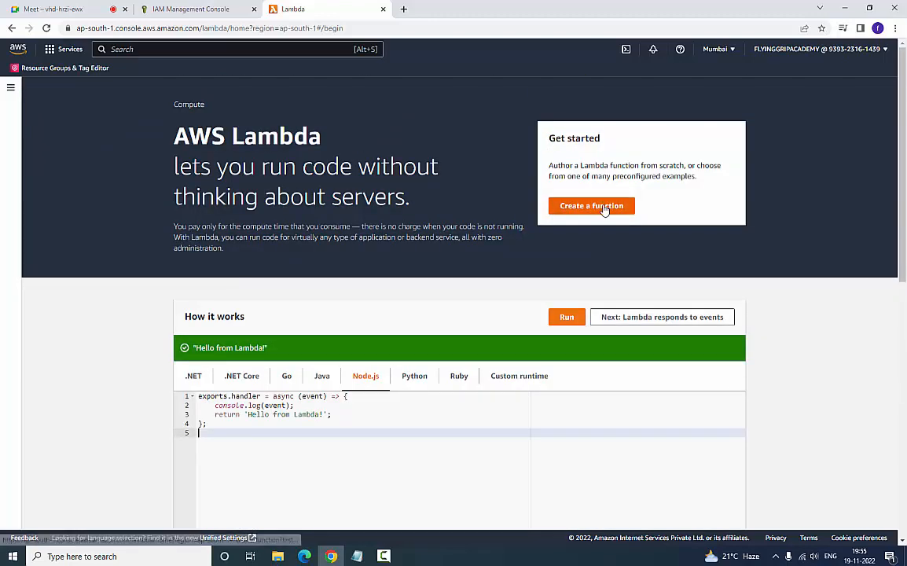
{"action": "left_click", "coordinate": [580, 205]}
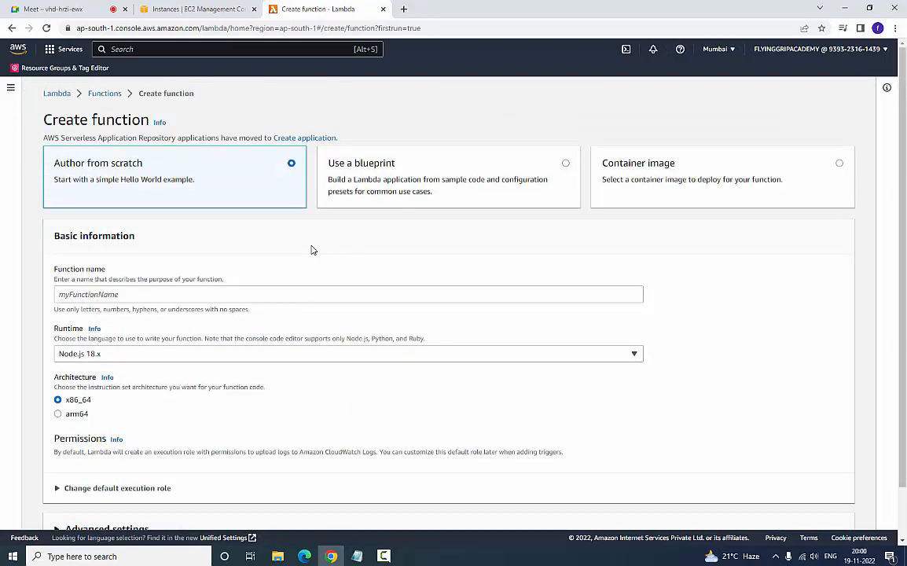
{"action": "left_click", "coordinate": [312, 294]}
{"action": "right_click", "coordinate": [314, 297]}
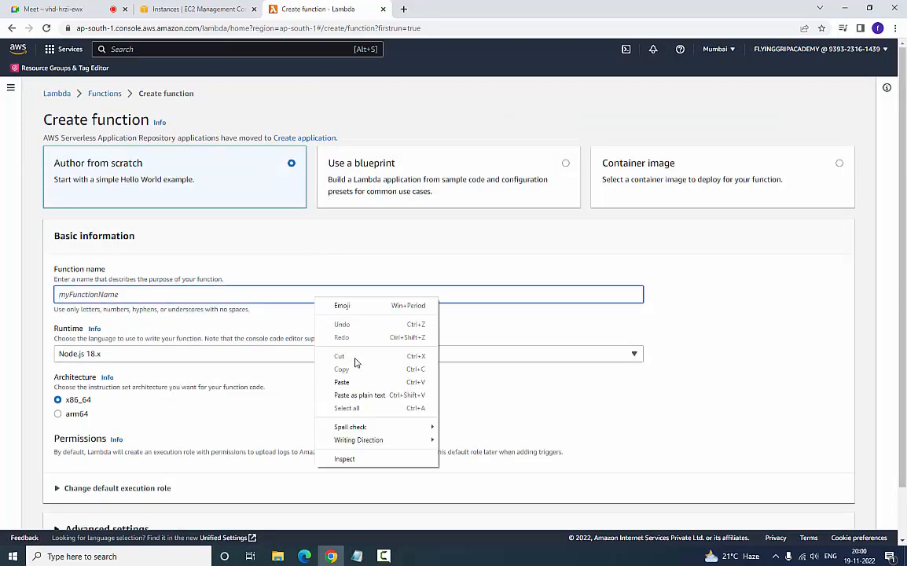
{"action": "left_click", "coordinate": [356, 382]}
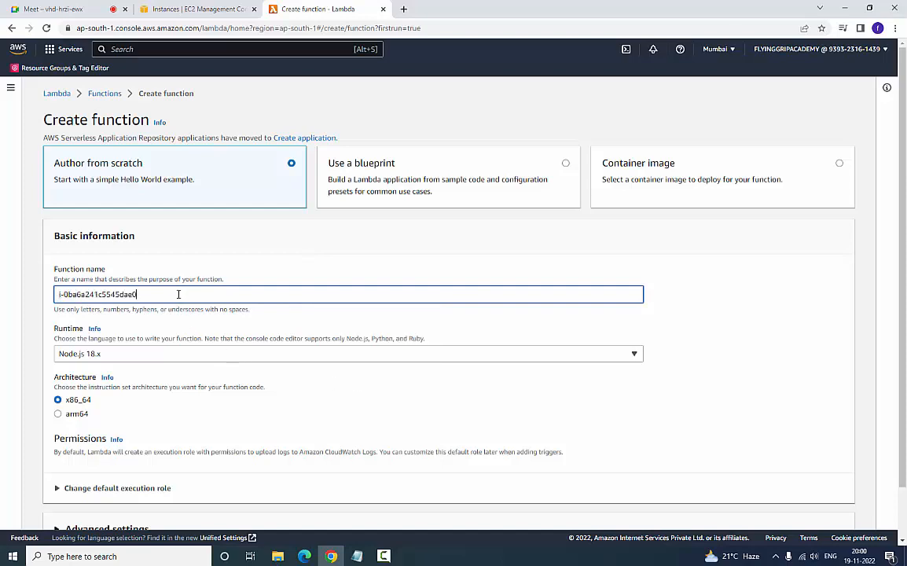
{"action": "left_click_drag", "start_coordinate": [179, 294], "coordinate": [10, 294]}
{"action": "key", "text": "BackSpace"}
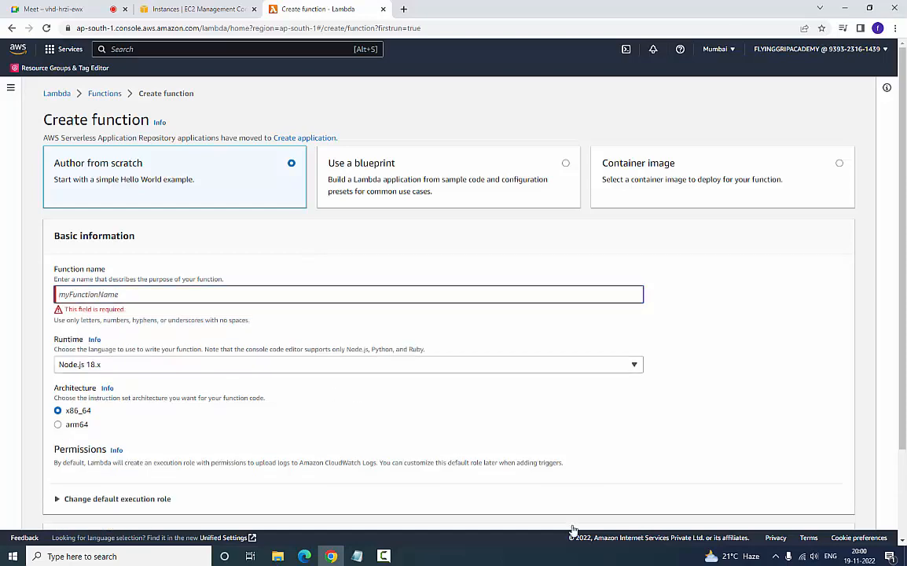
{"action": "left_click", "coordinate": [845, 395]}
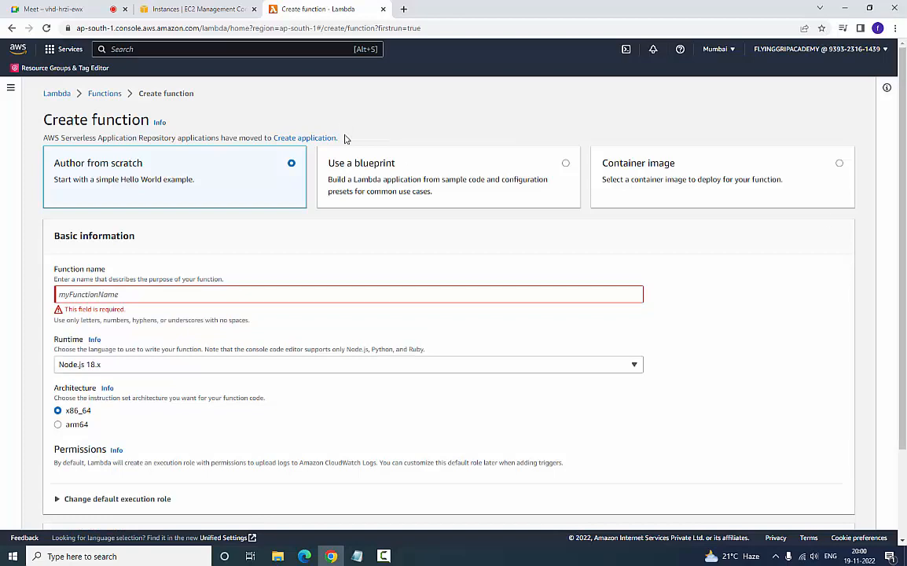
- Name the new function LamdaTrigger and set its runtime to Python 3.9
{"action": "left_click", "coordinate": [359, 296]}
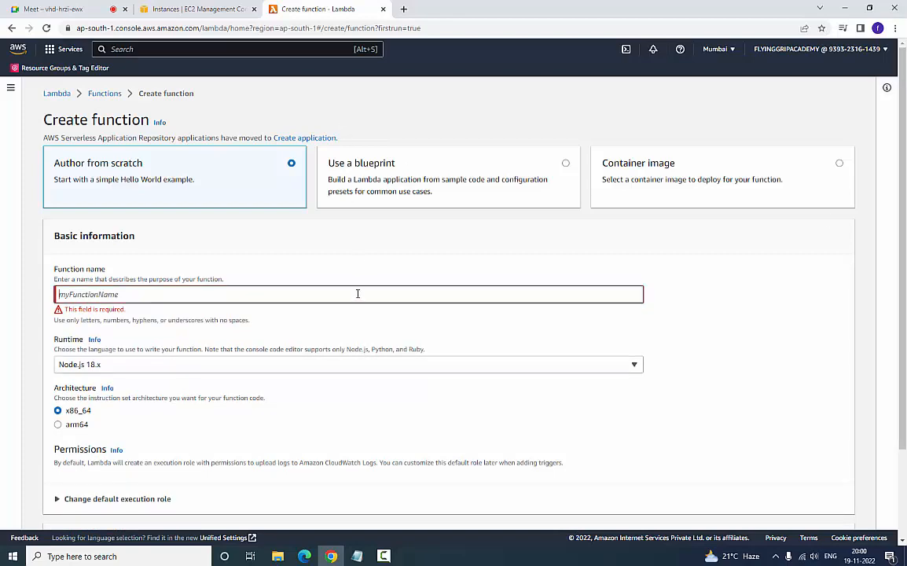
{"action": "type", "text": "Lamda"}
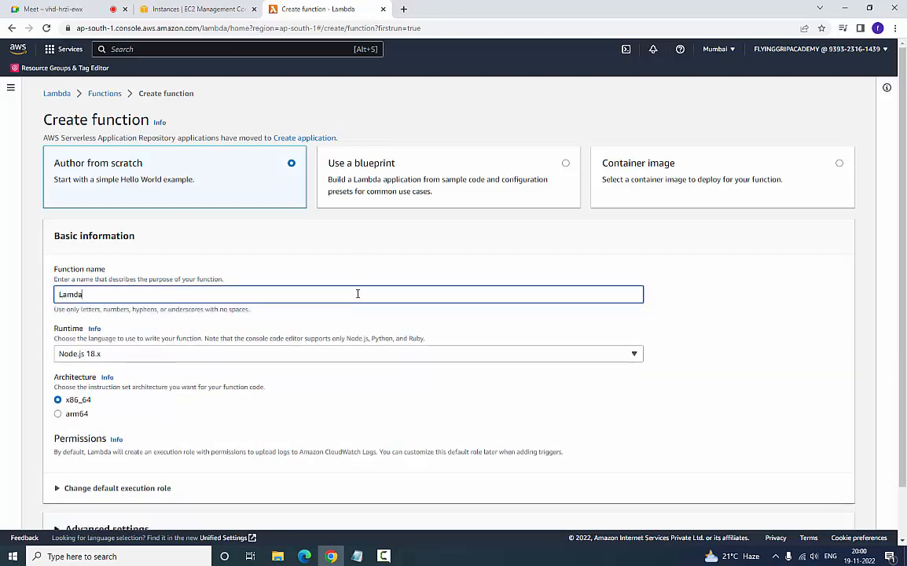
{"action": "type", "text": "Trigger"}
{"action": "scroll", "coordinate": [314, 317], "scroll_direction": "down", "scroll_amount": 1}
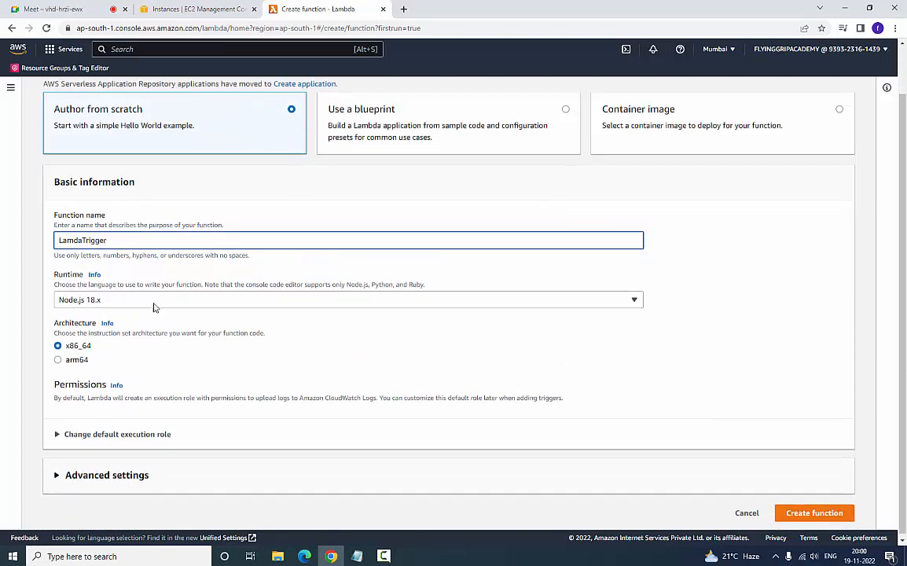
{"action": "left_click", "coordinate": [638, 302]}
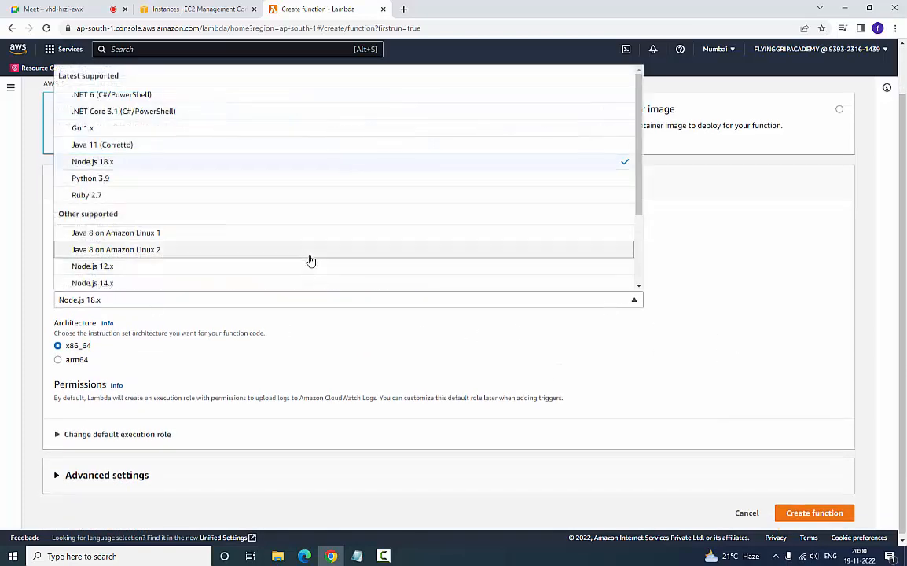
{"action": "left_click", "coordinate": [87, 178]}
- Change the execution role to the existing role LAMBDAEC2STOPFunction and create the function
{"action": "left_click", "coordinate": [71, 435]}
{"action": "scroll", "coordinate": [93, 425], "scroll_direction": "down", "scroll_amount": 2}
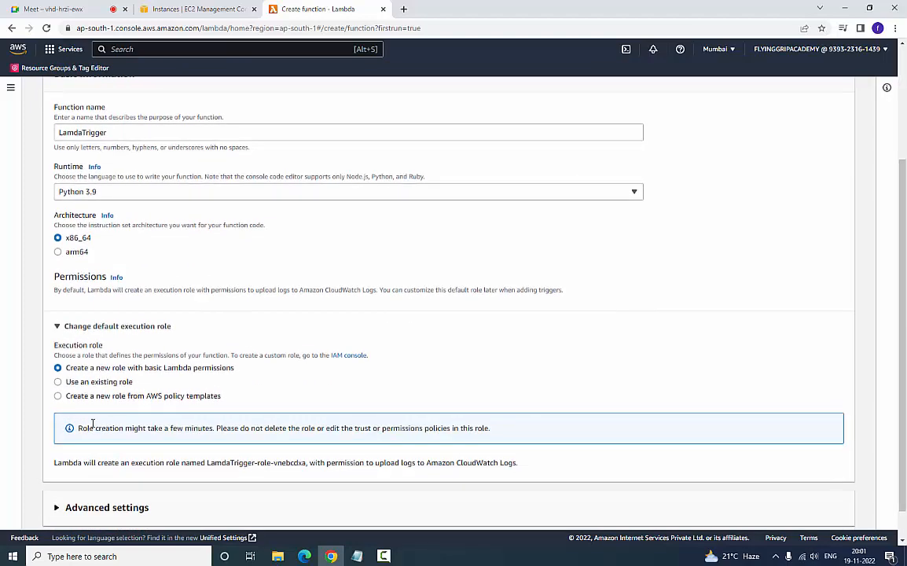
{"action": "left_click", "coordinate": [67, 382]}
{"action": "scroll", "coordinate": [79, 444], "scroll_direction": "down", "scroll_amount": 1}
{"action": "left_click", "coordinate": [157, 426]}
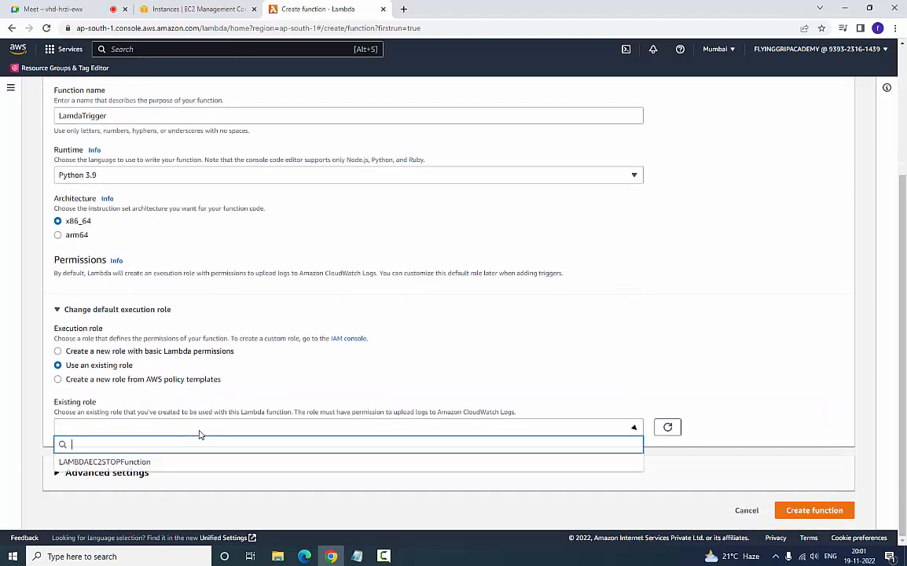
{"action": "left_click", "coordinate": [105, 462]}
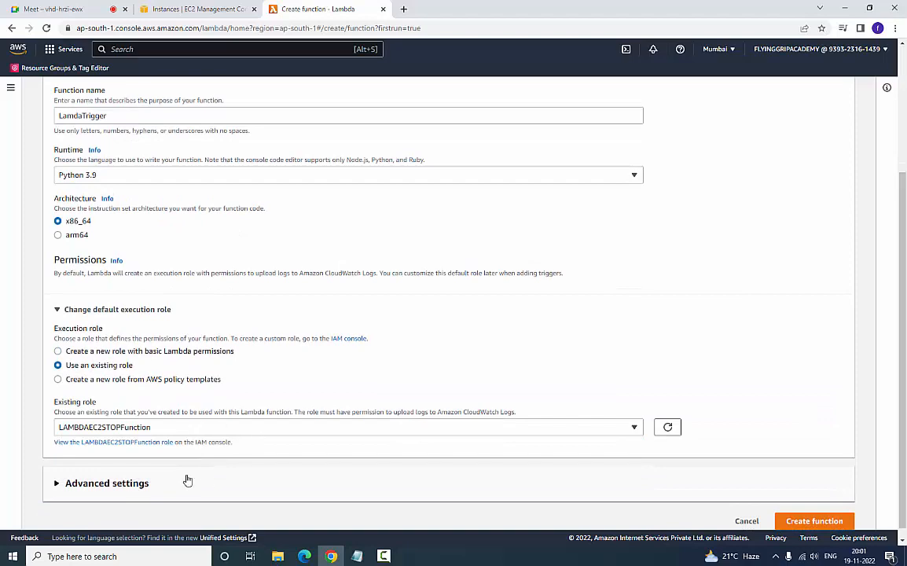
{"action": "scroll", "coordinate": [369, 388], "scroll_direction": "down", "scroll_amount": 1}
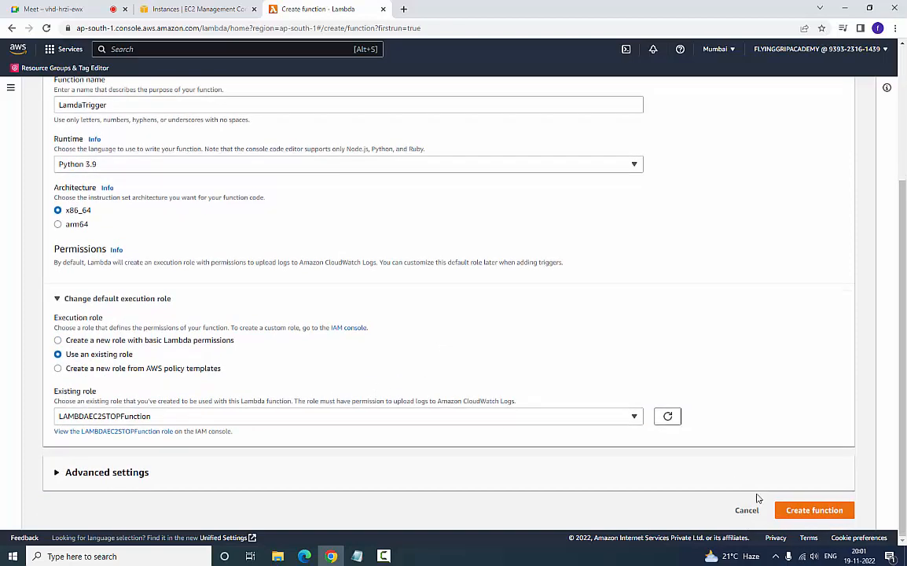
{"action": "left_click", "coordinate": [809, 511]}
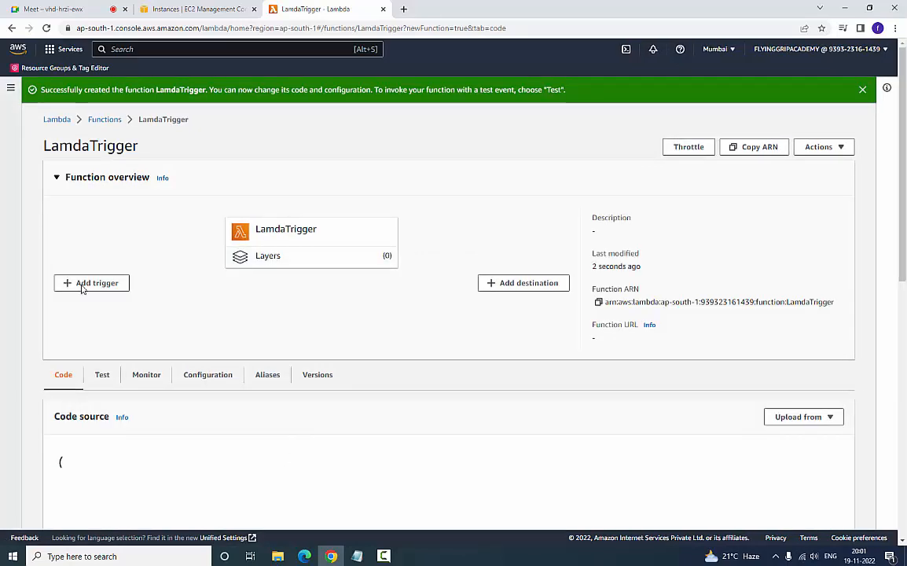
{"action": "scroll", "coordinate": [190, 391], "scroll_direction": "down", "scroll_amount": 2}
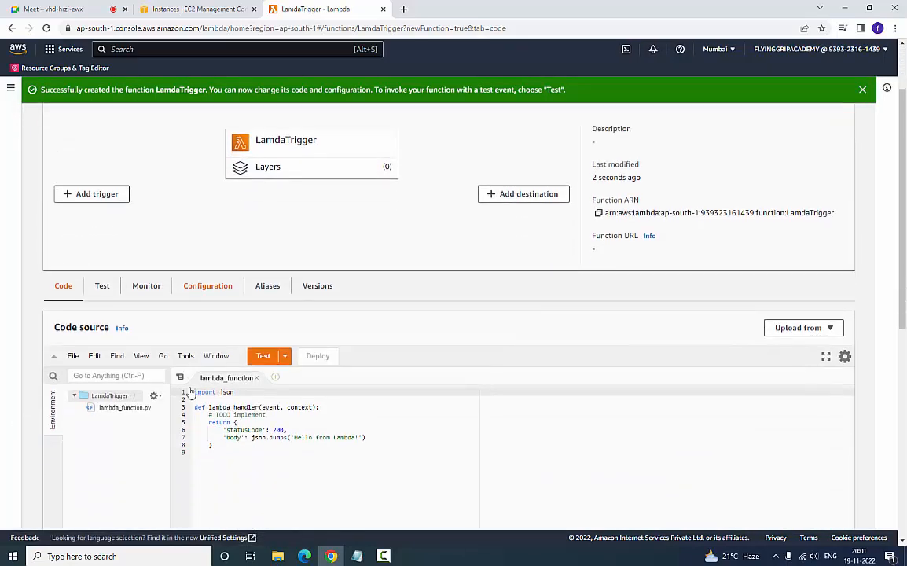
- Replace the sample code in lambda_function with the boto3 lambda code copied from the 'lambda and policy' Notepad file
{"action": "key", "text": "alt+Tab"}
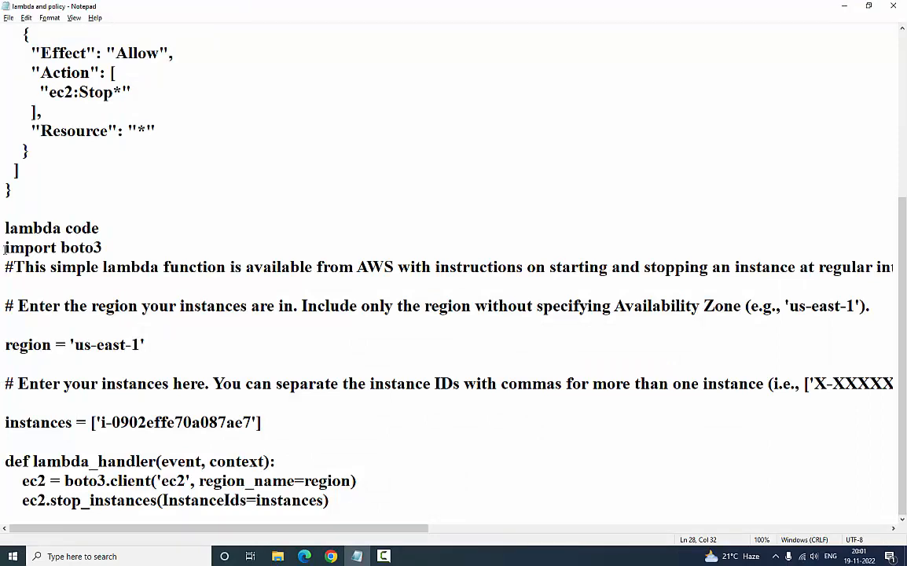
{"action": "left_click_drag", "start_coordinate": [4, 248], "coordinate": [397, 550]}
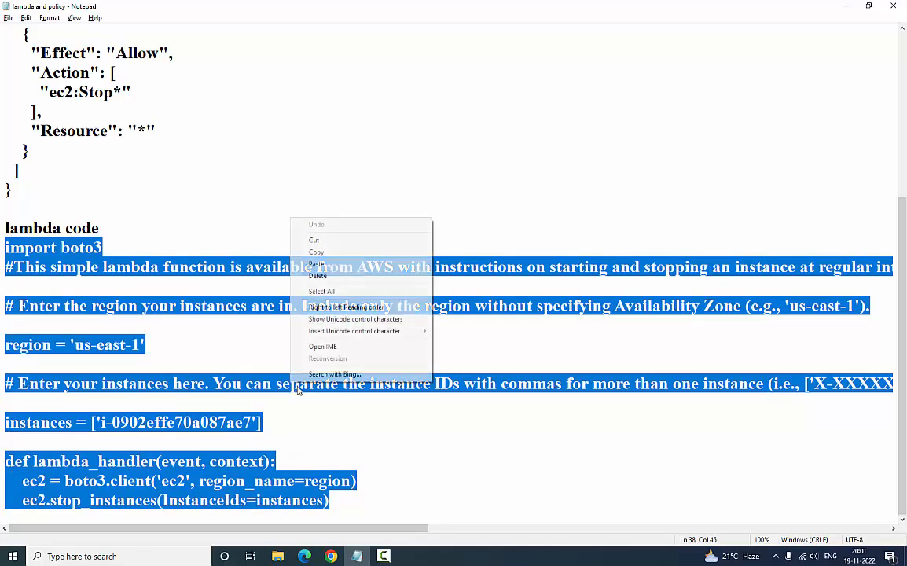
{"action": "right_click", "coordinate": [290, 219]}
{"action": "left_click", "coordinate": [323, 253]}
{"action": "key", "text": "alt+Tab"}
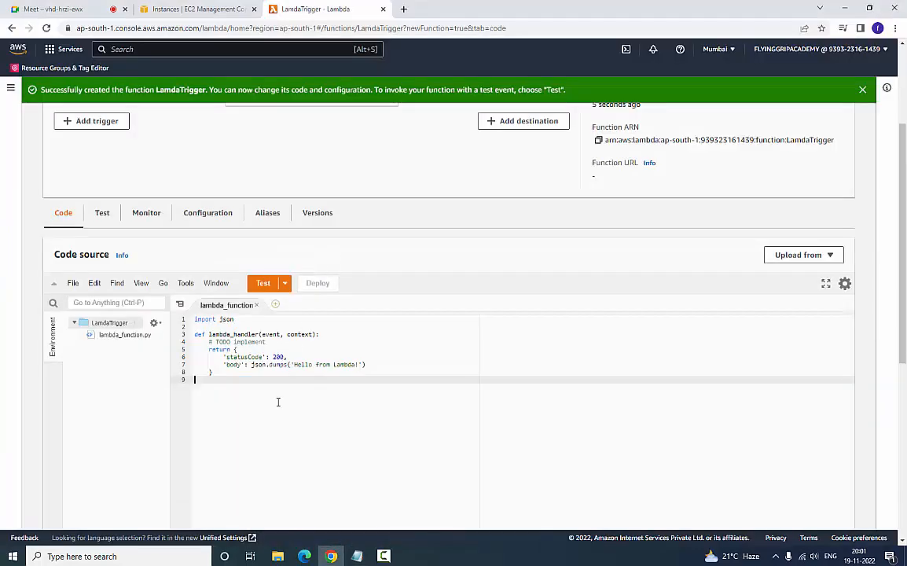
{"action": "key", "text": "ctrl+a"}
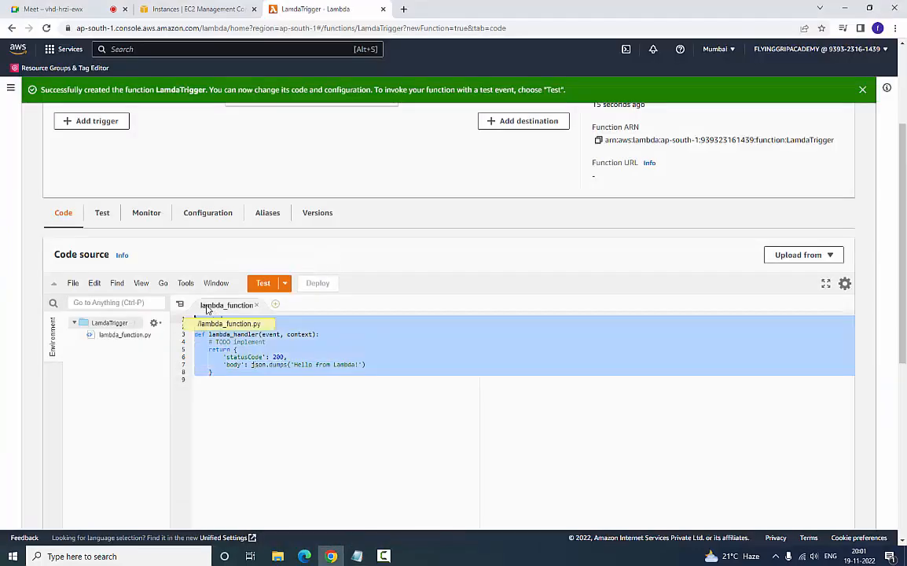
{"action": "key", "text": "ctrl+v"}
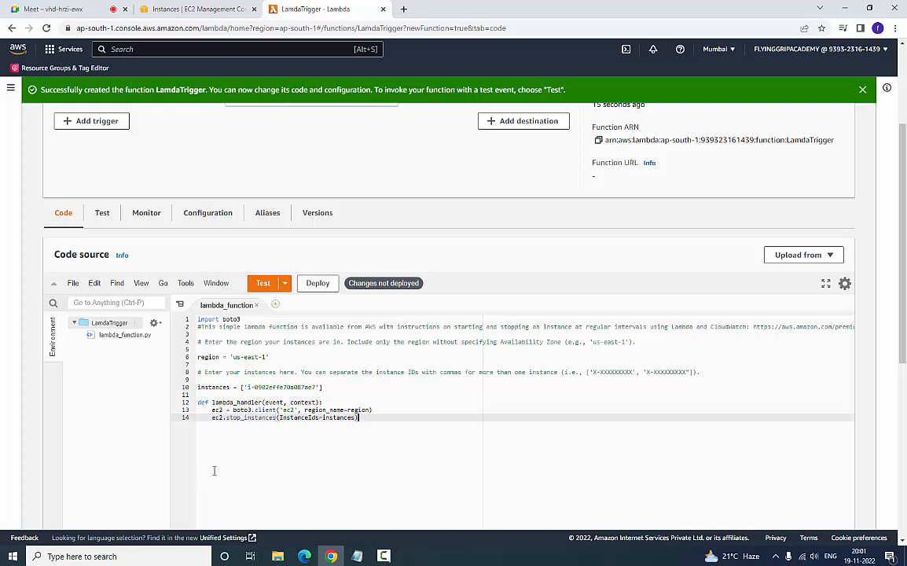
- Set the region variable in the function code to 'ap-south-1', copied from the EC2 instance's private IP DNS name
{"action": "left_click", "coordinate": [181, 7]}
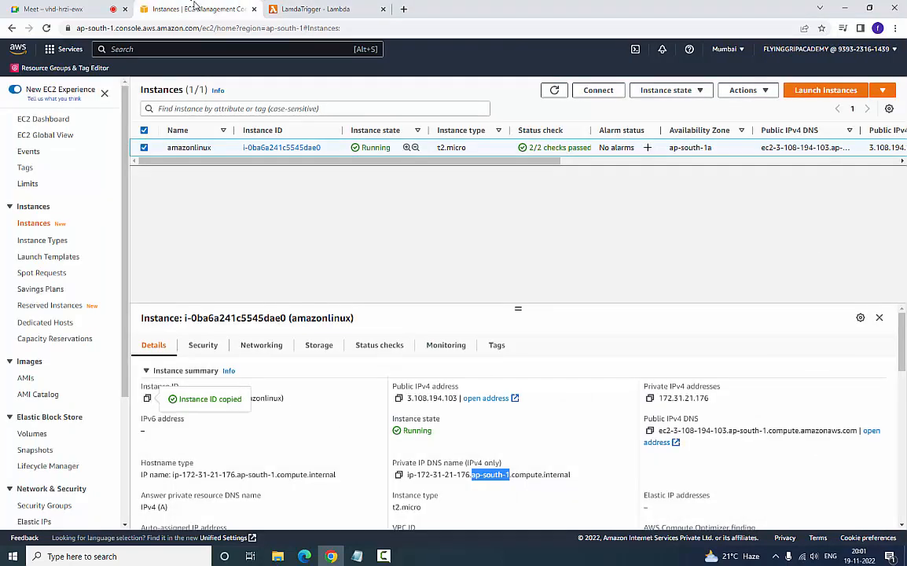
{"action": "right_click", "coordinate": [487, 475]}
{"action": "left_click", "coordinate": [491, 409]}
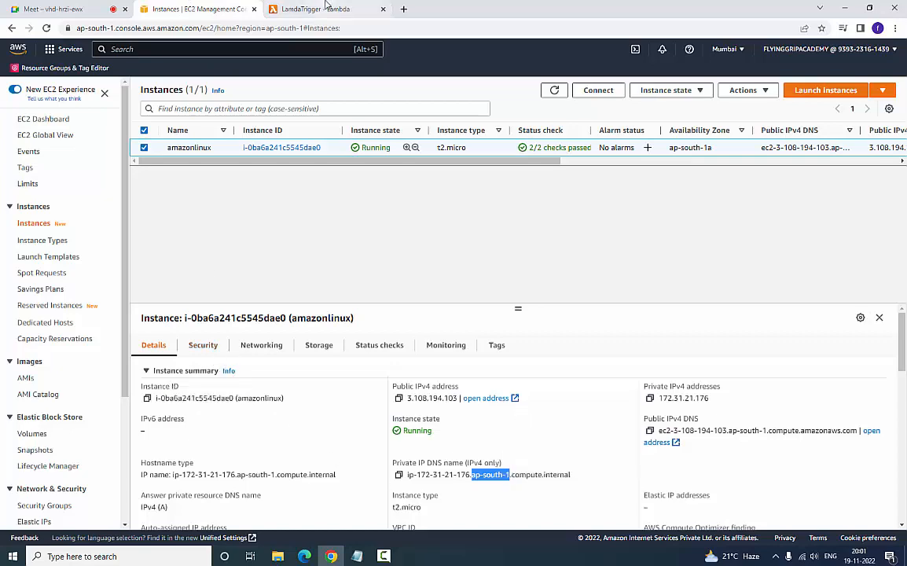
{"action": "left_click", "coordinate": [326, 6]}
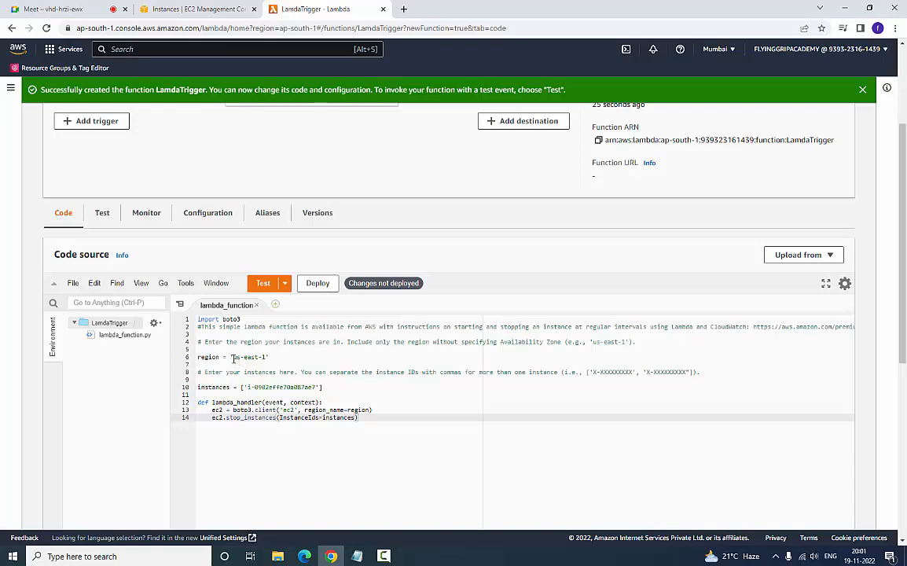
{"action": "left_click_drag", "start_coordinate": [232, 357], "coordinate": [265, 357]}
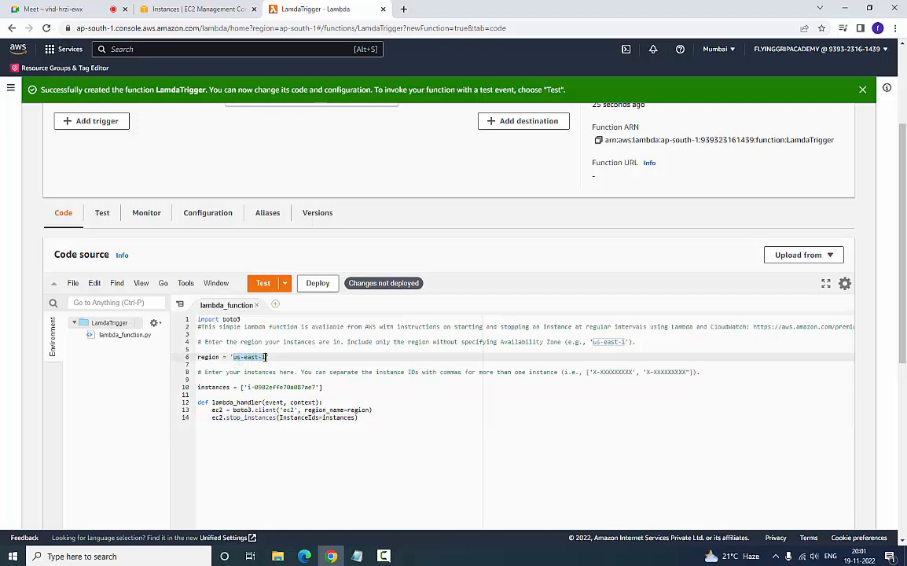
{"action": "key", "text": "ctrl+v"}
- Replace the instance ID in the code's instances list with the amazonlinux instance's ID, i-0ba6a241c5545dae0
{"action": "left_click_drag", "start_coordinate": [246, 387], "coordinate": [313, 387]}
{"action": "left_click", "coordinate": [304, 438]}
{"action": "key", "text": "alt+Tab"}
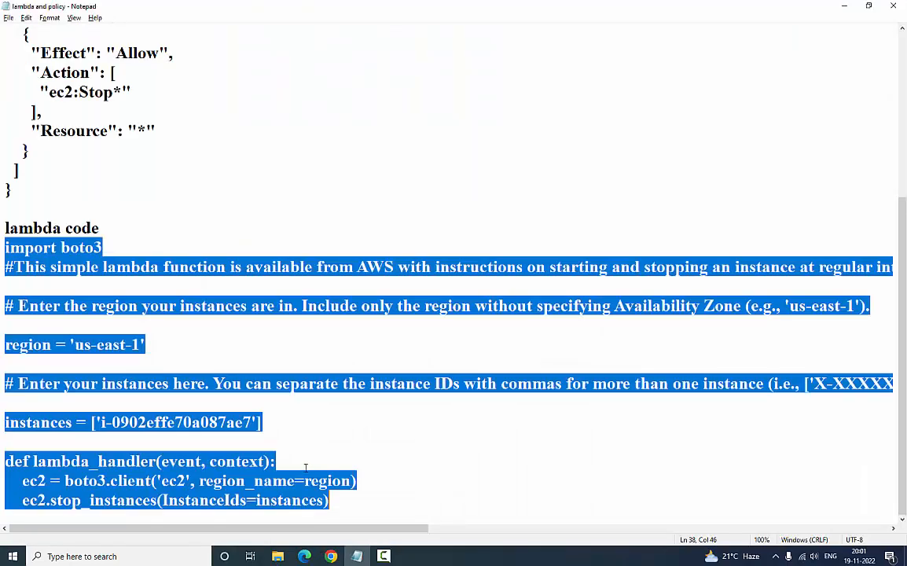
{"action": "key", "text": "alt+Tab"}
{"action": "left_click", "coordinate": [177, 9]}
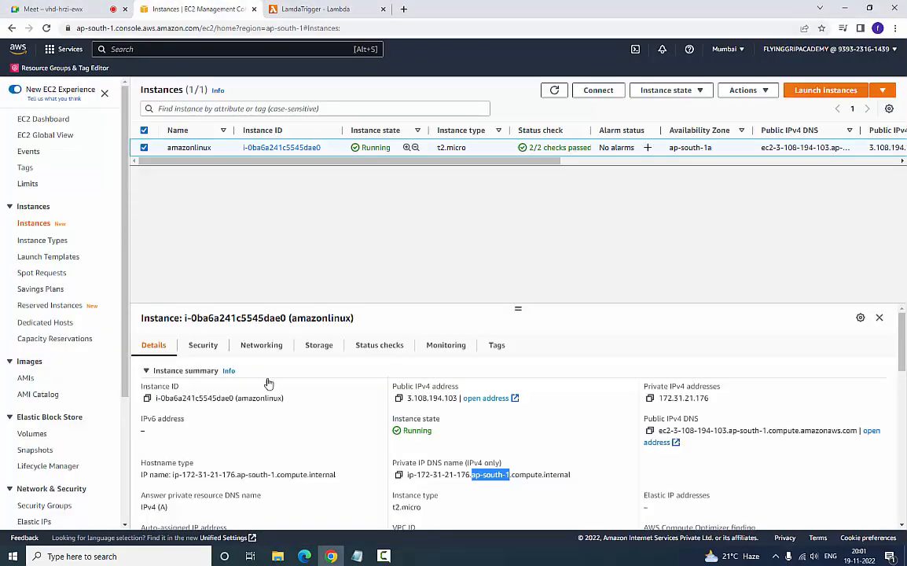
{"action": "left_click", "coordinate": [147, 397]}
{"action": "key", "text": "ctrl+Tab"}
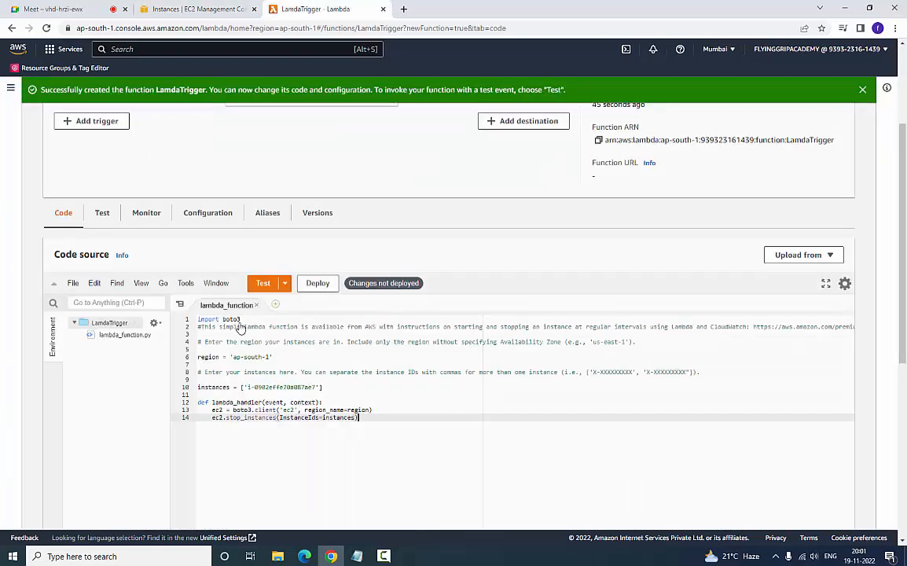
{"action": "left_click_drag", "start_coordinate": [316, 387], "coordinate": [248, 388]}
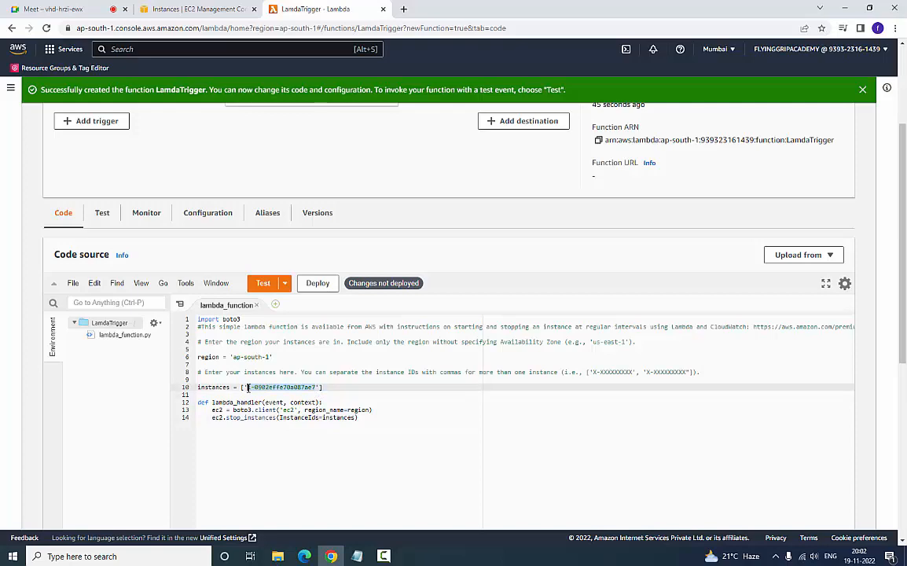
{"action": "key", "text": "ctrl+v"}
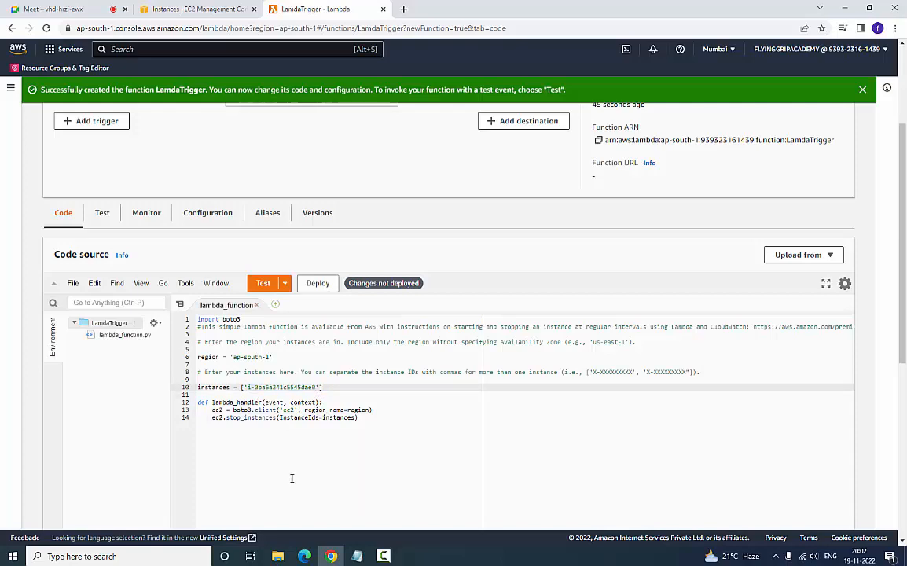
- Create and save a private test event named LambdaTestTriggerStop based on the hello-world template
{"action": "left_click", "coordinate": [286, 283]}
{"action": "left_click", "coordinate": [293, 303]}
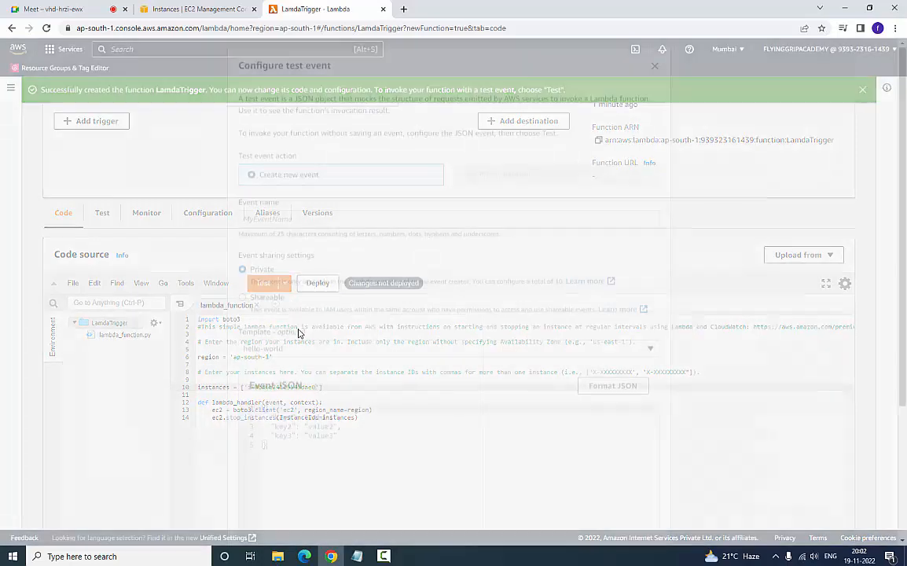
{"action": "left_click", "coordinate": [302, 213]}
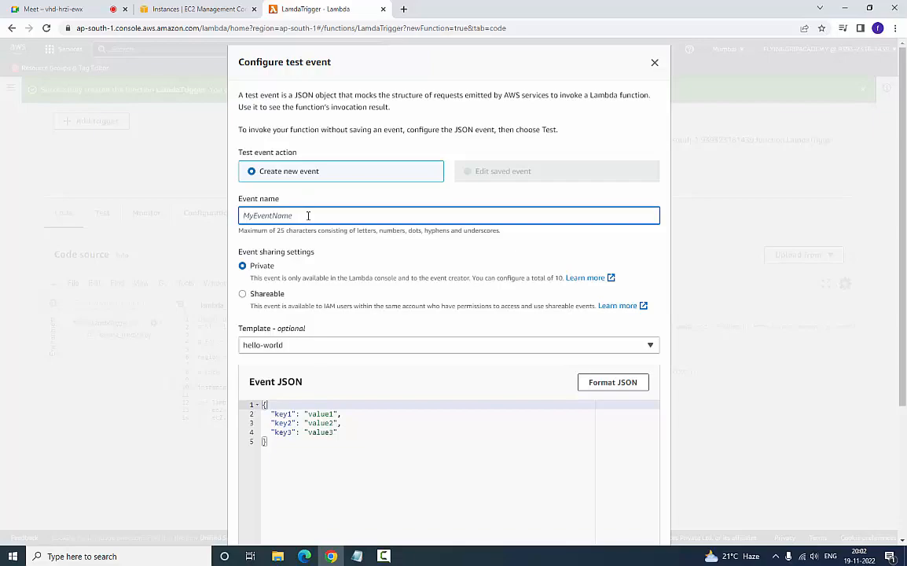
{"action": "type", "text": "LambdaTestTriggerStop"}
{"action": "scroll", "coordinate": [455, 357], "scroll_direction": "down", "scroll_amount": 2}
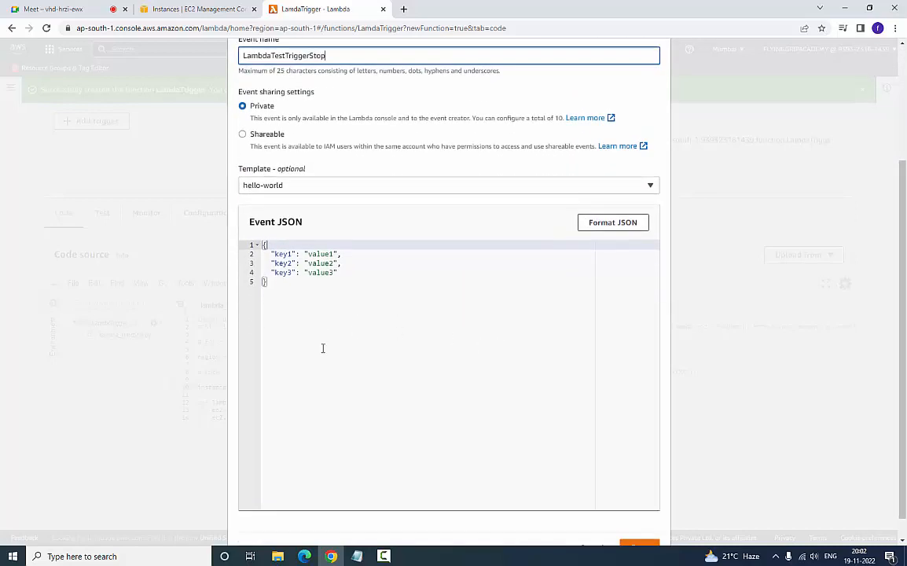
{"action": "scroll", "coordinate": [323, 348], "scroll_direction": "down", "scroll_amount": 1}
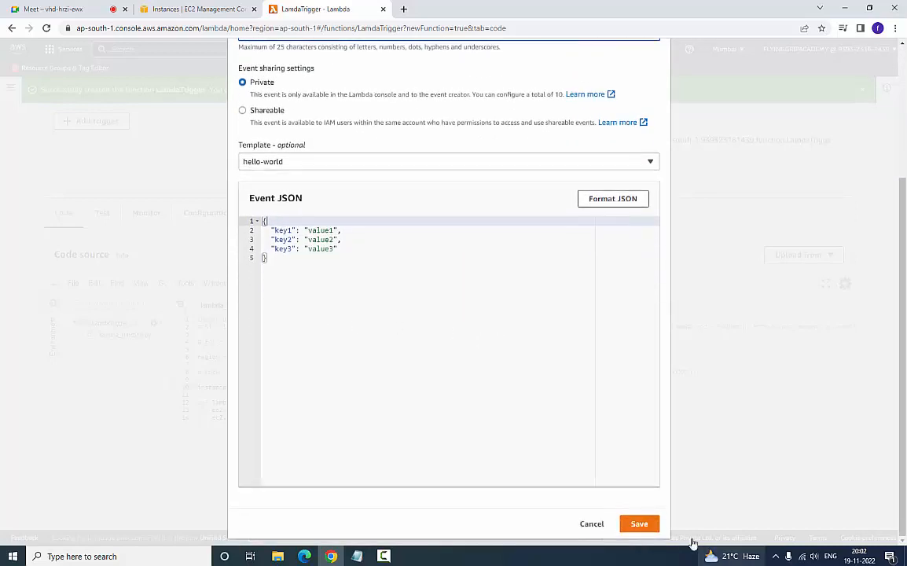
{"action": "left_click", "coordinate": [638, 525]}
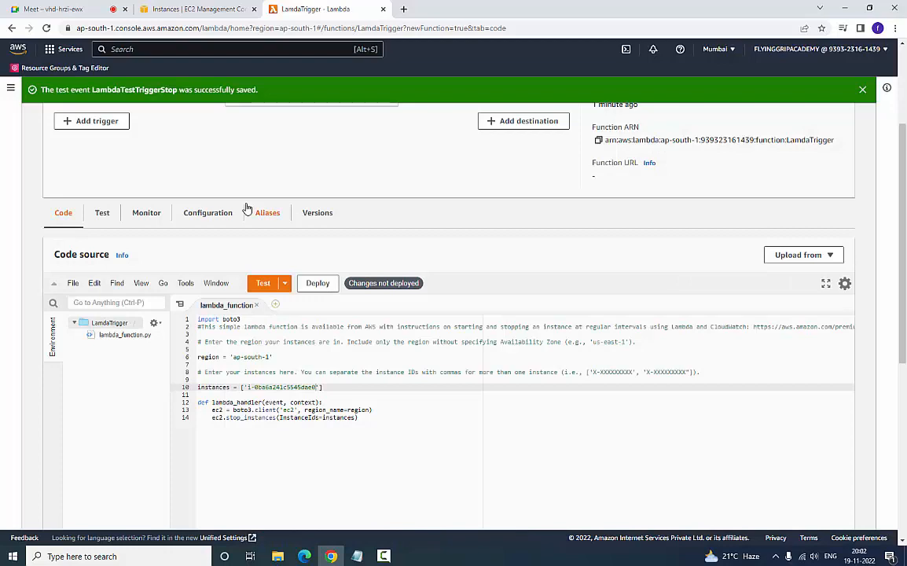
- Check the amazonlinux instance's state, deploy the LamdaTrigger code changes and run the saved test event
{"action": "left_click", "coordinate": [197, 9]}
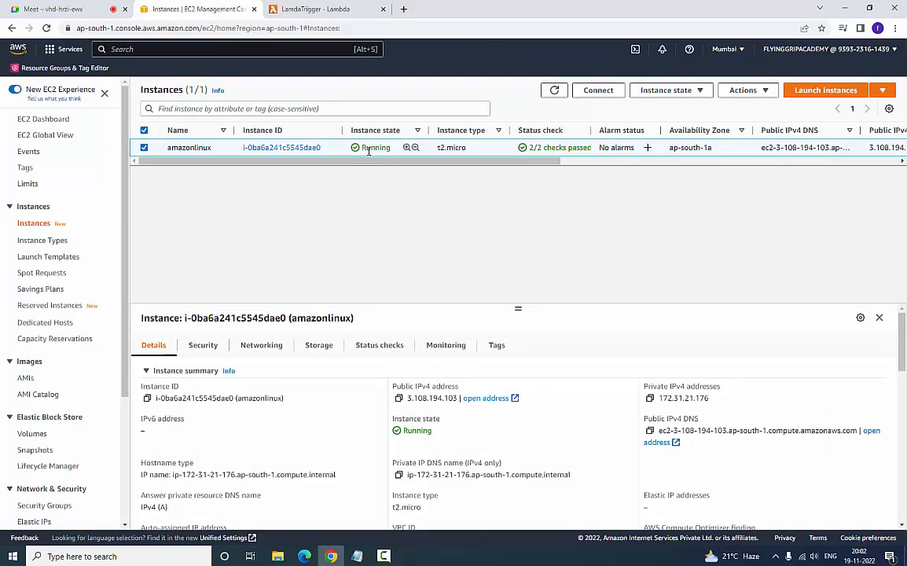
{"action": "left_click", "coordinate": [318, 17]}
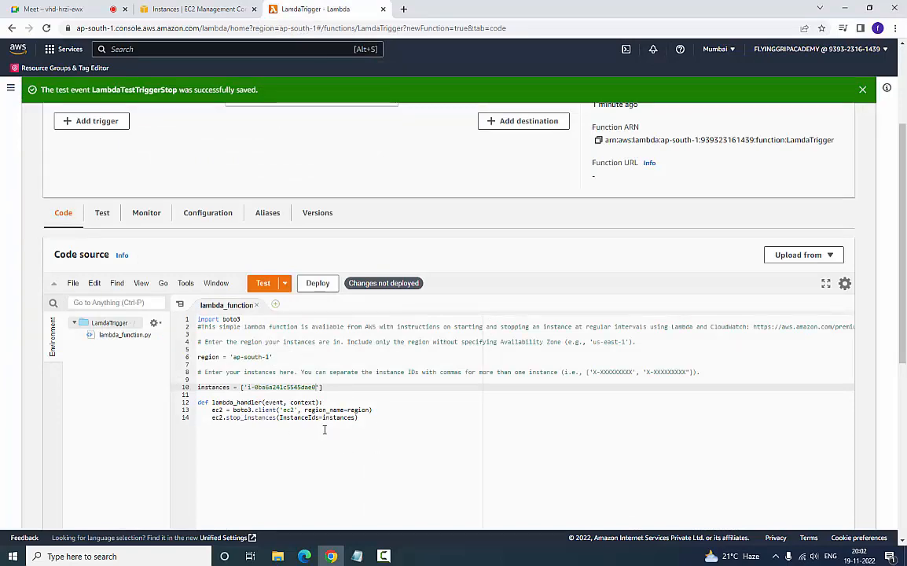
{"action": "left_click", "coordinate": [322, 284]}
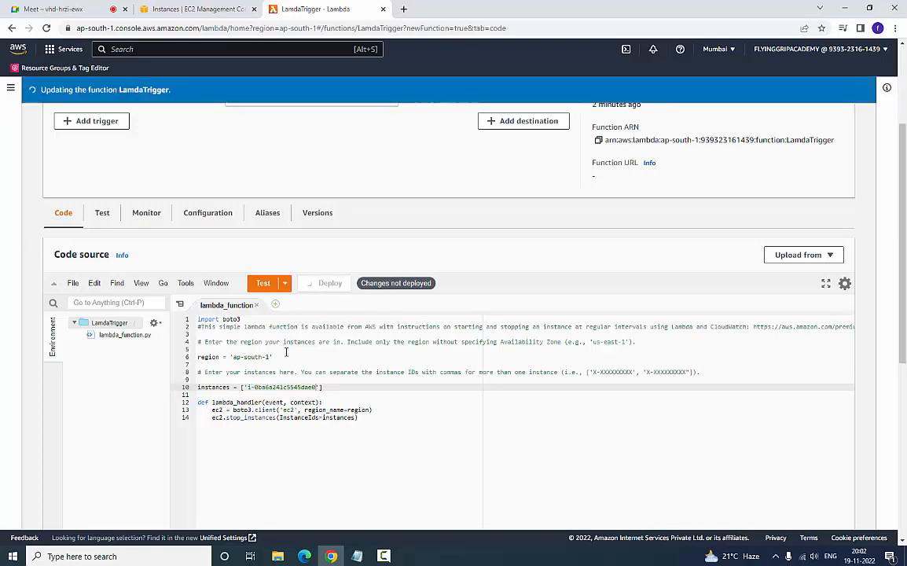
{"action": "left_click", "coordinate": [263, 283]}
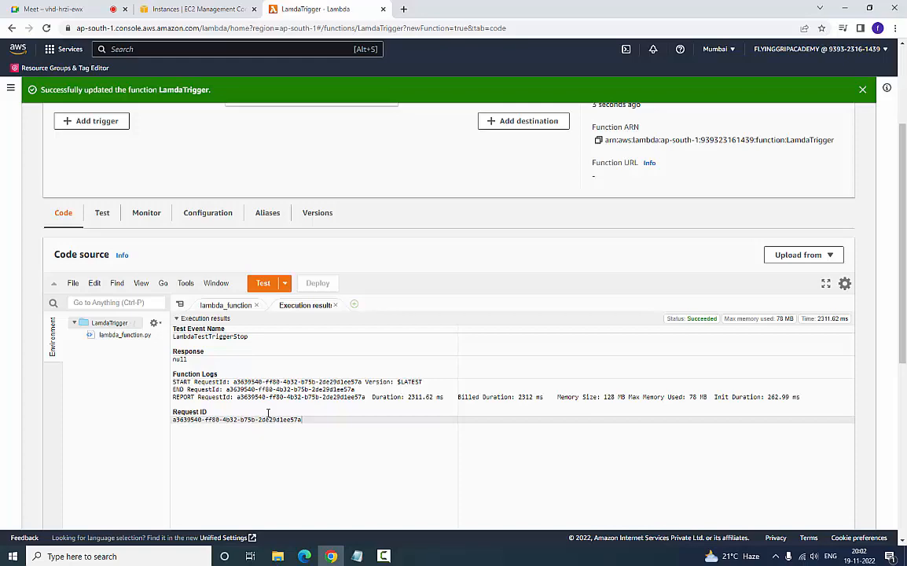
- Refresh the EC2 instances list to check the amazonlinux instance's state, and return to the lambda_function code
{"action": "left_click", "coordinate": [198, 8]}
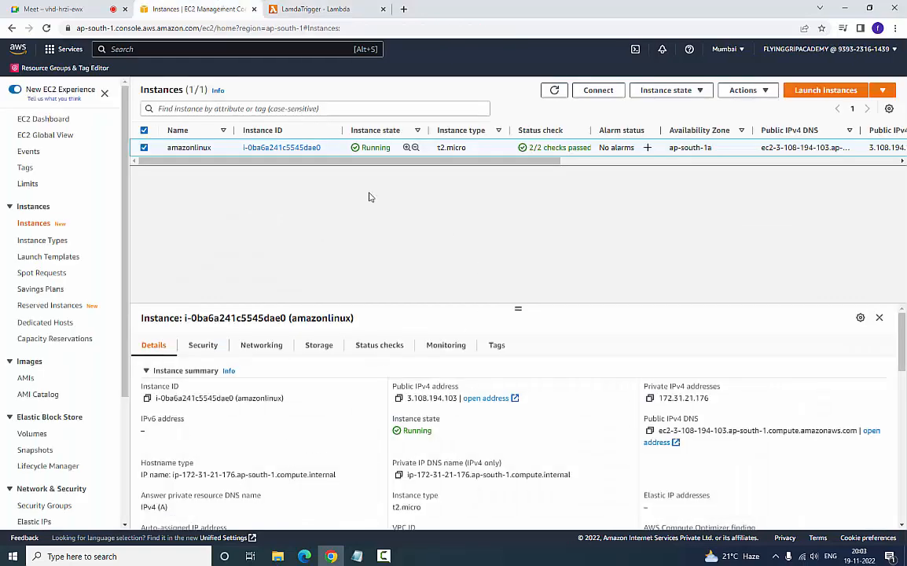
{"action": "left_click", "coordinate": [556, 91]}
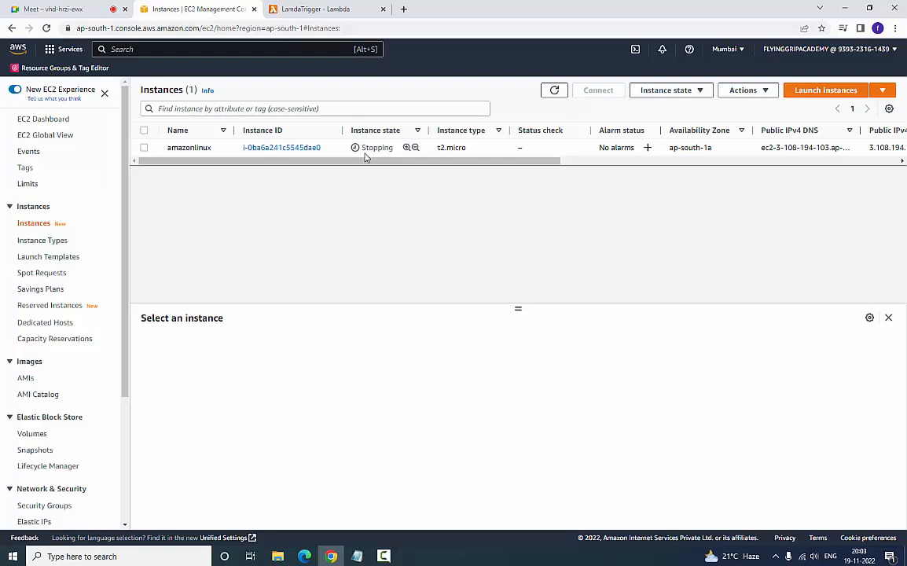
{"action": "left_click", "coordinate": [326, 9]}
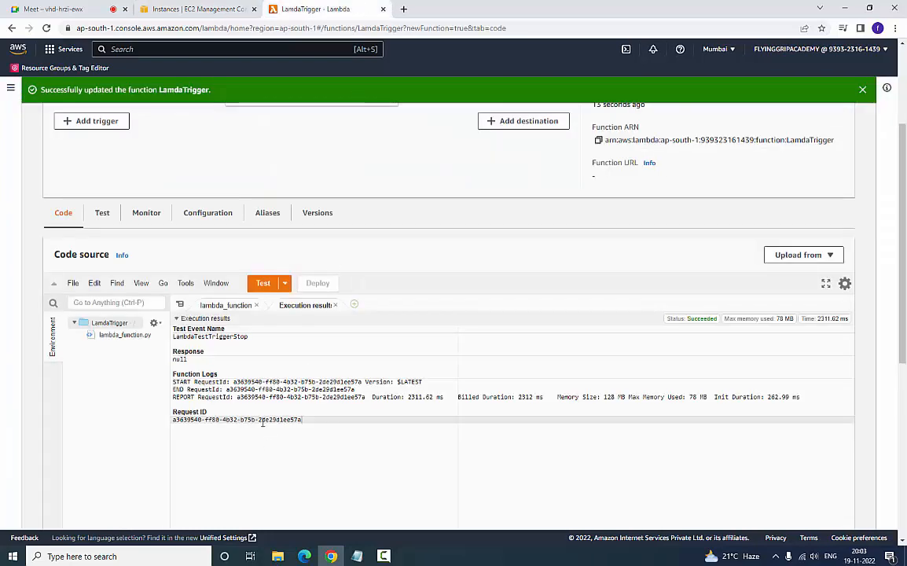
{"action": "left_click", "coordinate": [224, 304]}
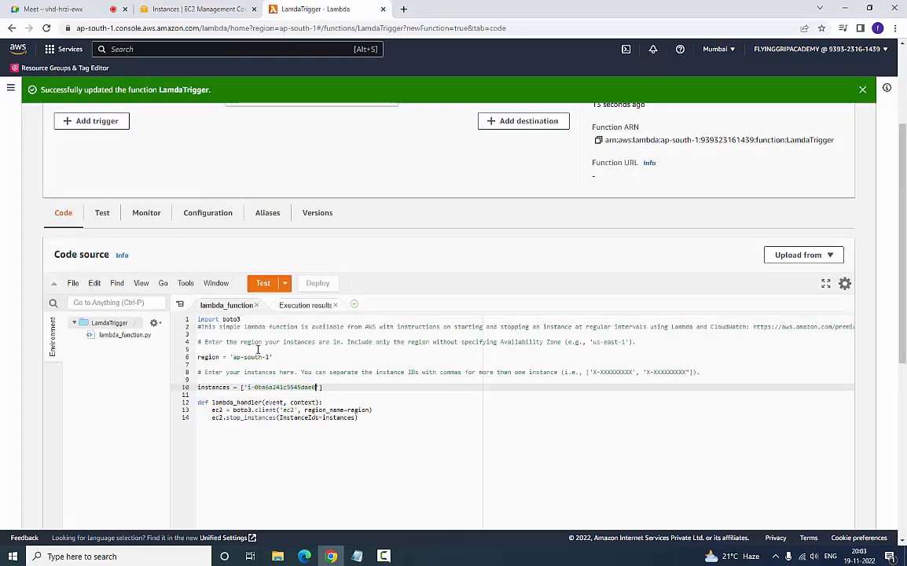